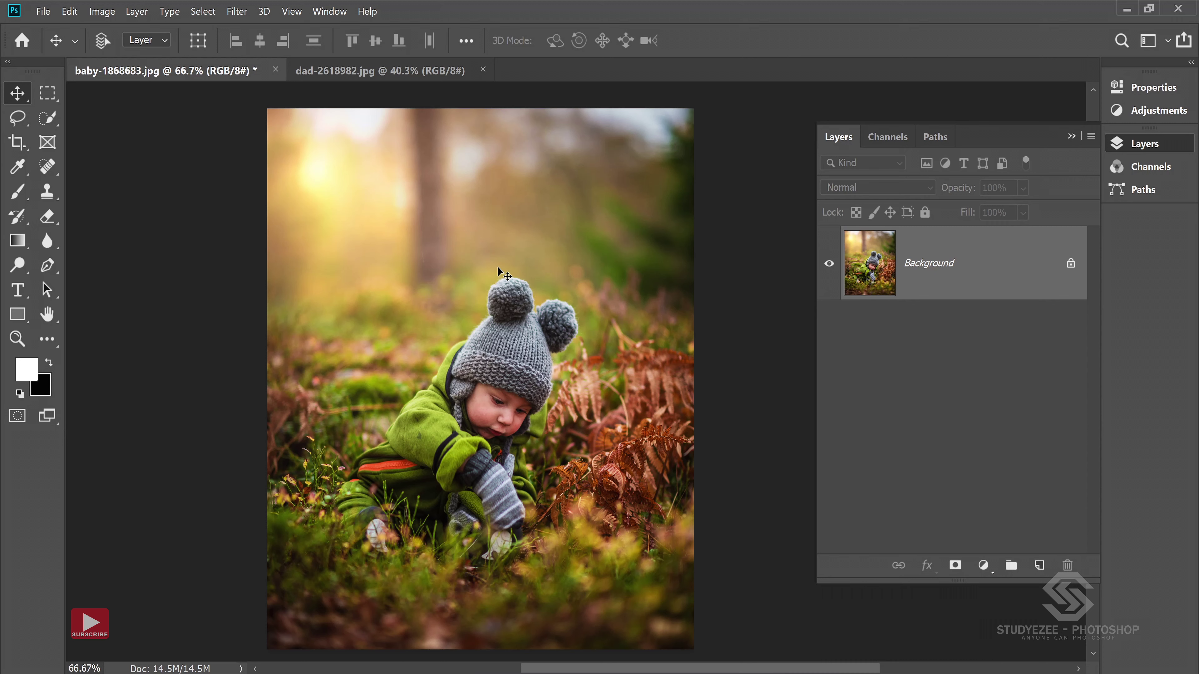
Add a Gradient Fill layer over the forest child photo and move its dialog aside.
left_click(327, 12)
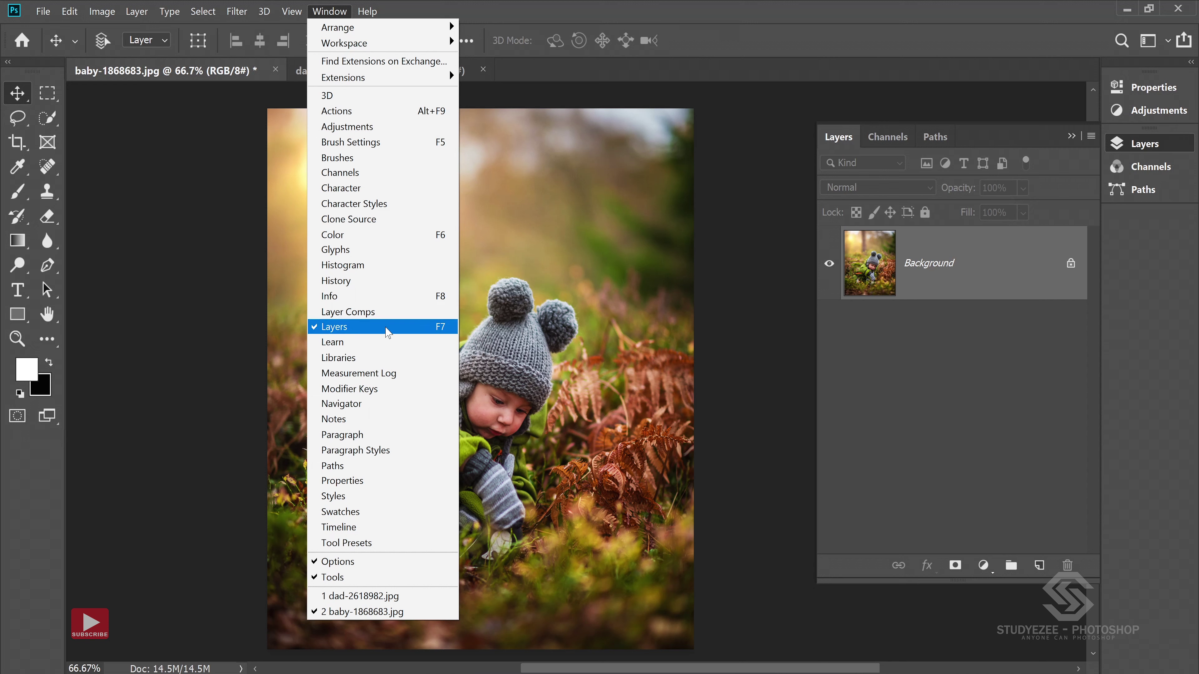
left_click(725, 341)
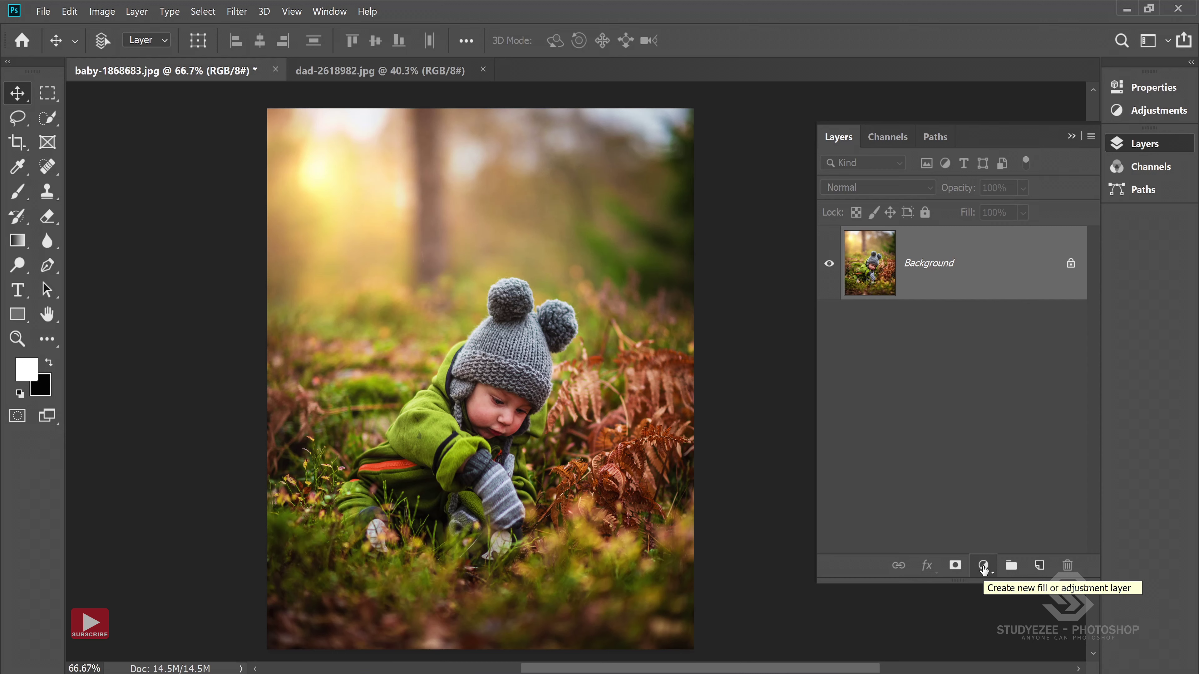
left_click(984, 567)
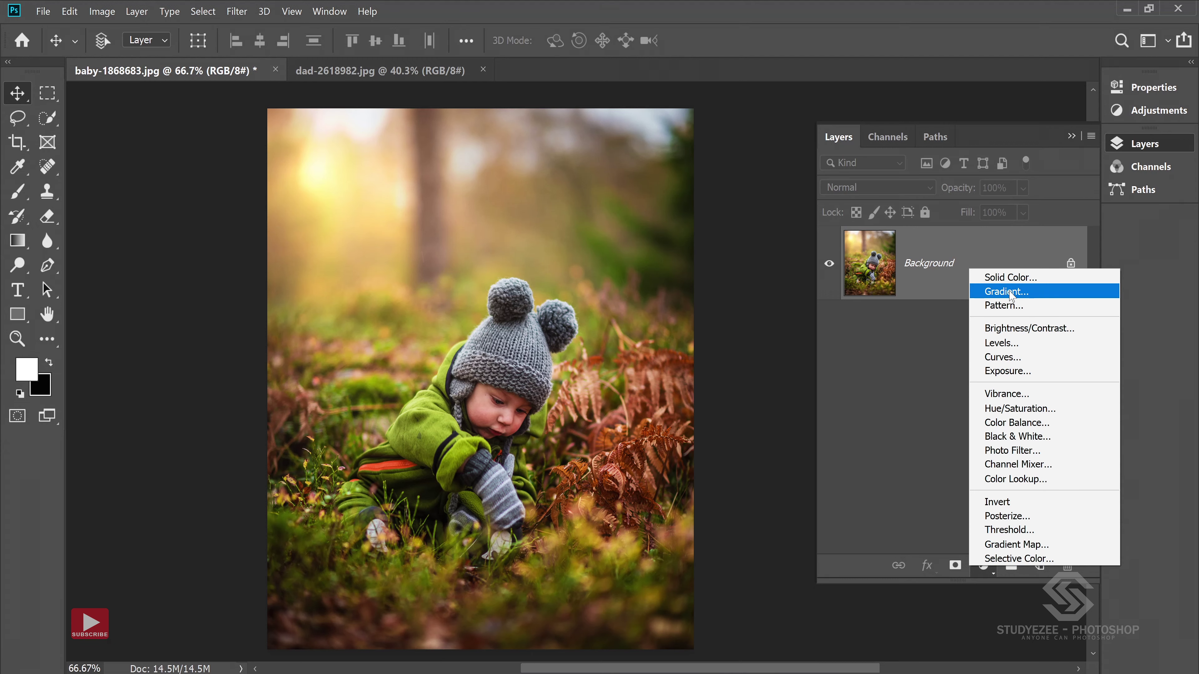
left_click(1011, 296)
mouse_move(876, 222)
left_mouse_down()
mouse_move(827, 184)
mouse_move(650, 188)
left_mouse_up()
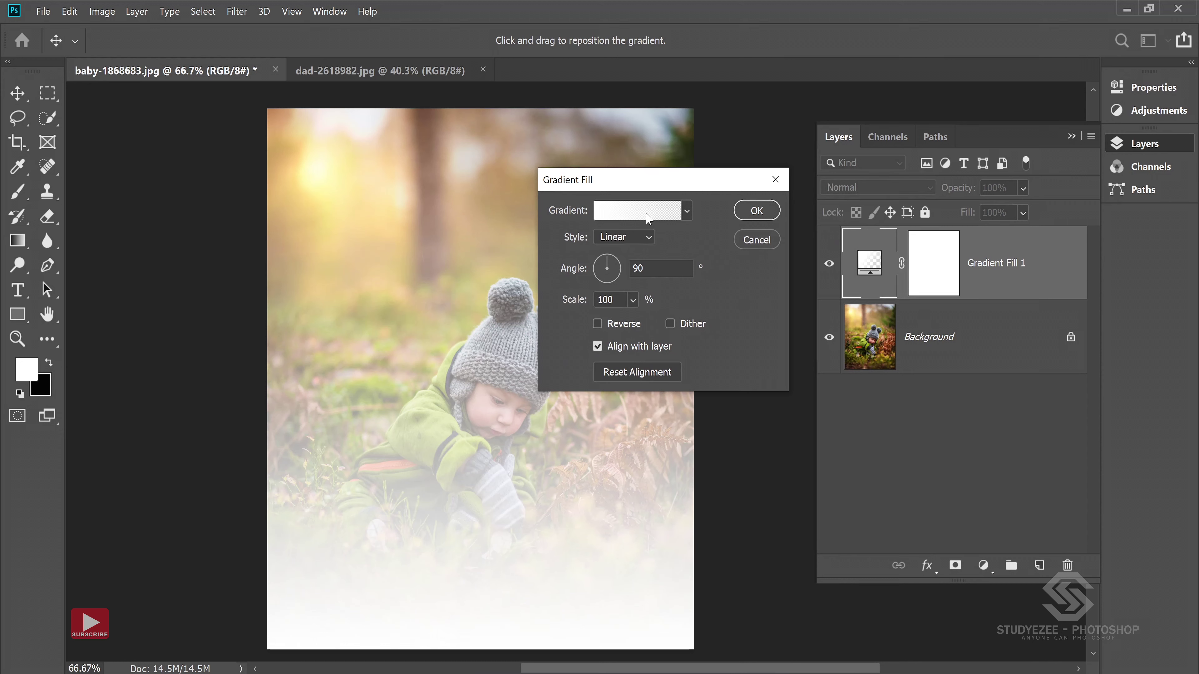
Switch the fill's gradient to a Noise type with 63% roughness.
left_click(623, 214)
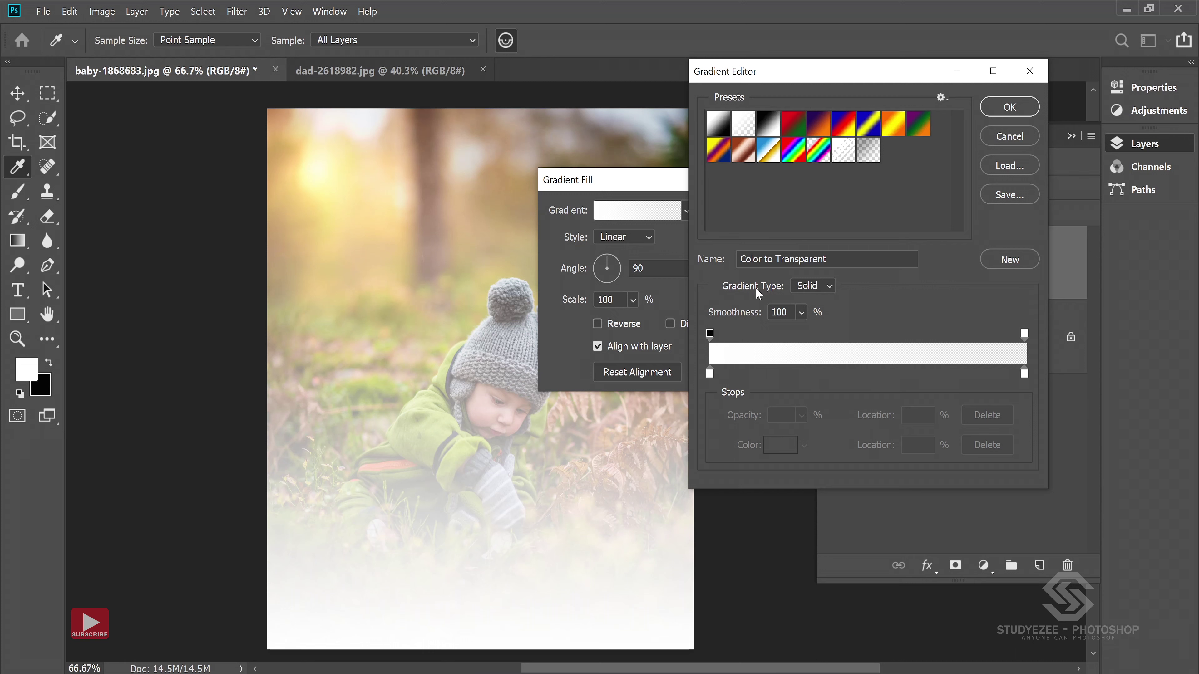
left_click(829, 286)
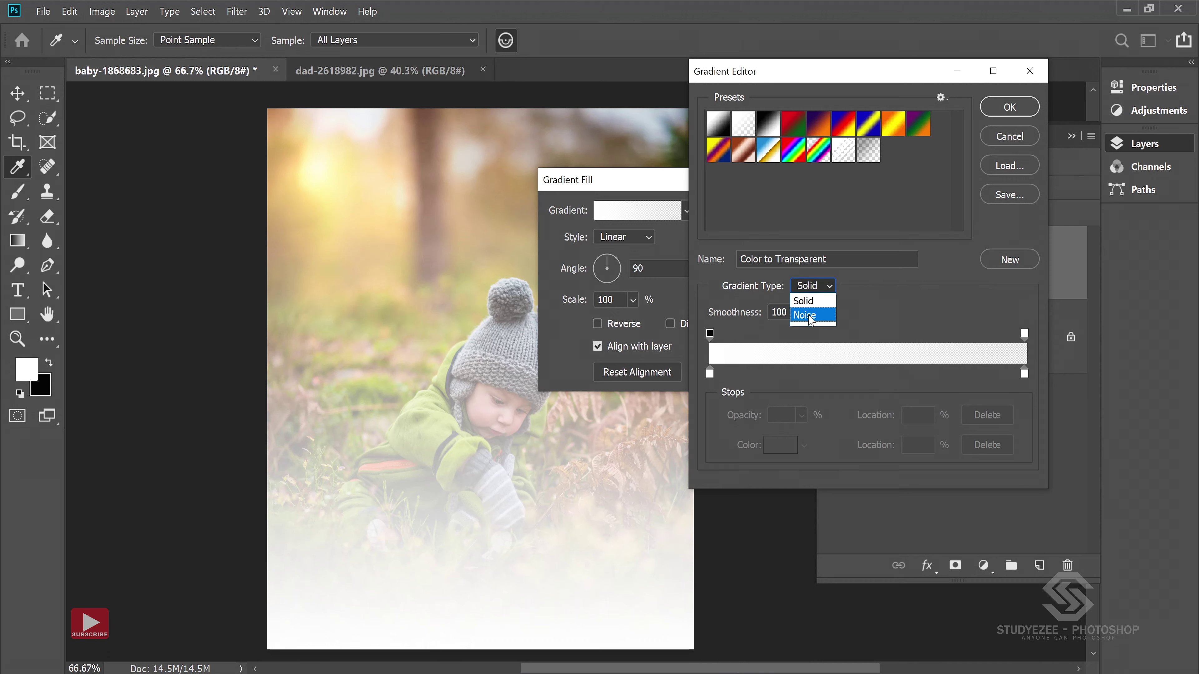
left_click(810, 315)
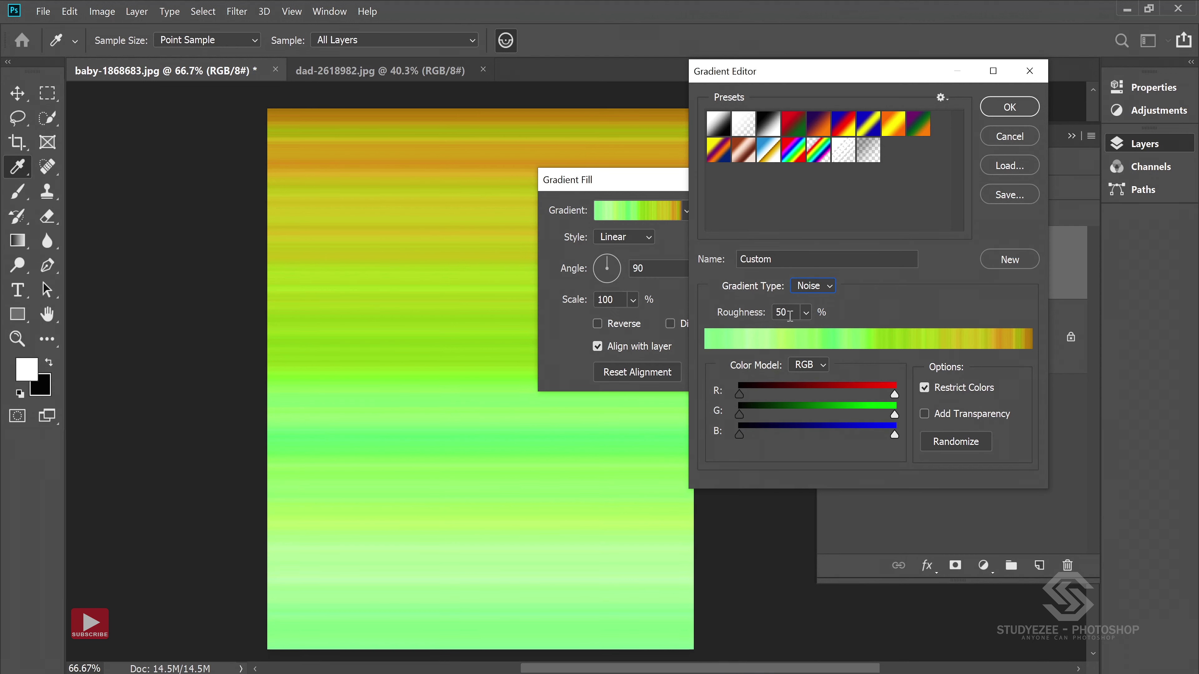
left_click(735, 317)
type("63")
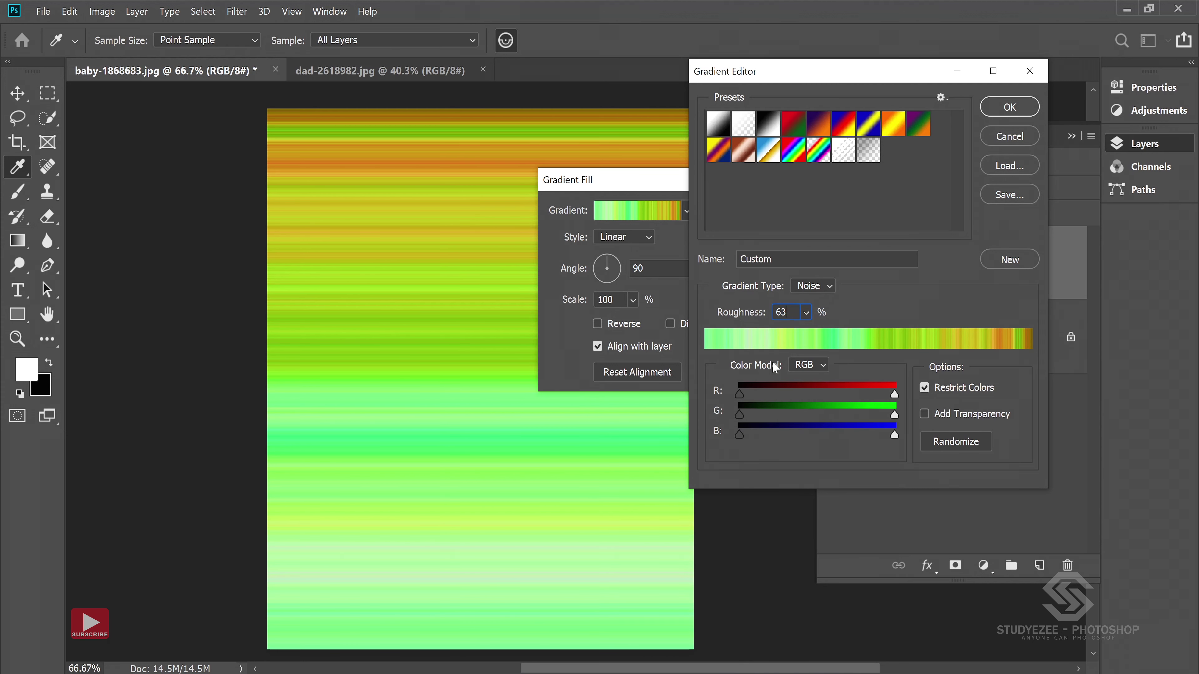
Use the HSB colour model with saturation at zero and transparency left off.
left_click(809, 365)
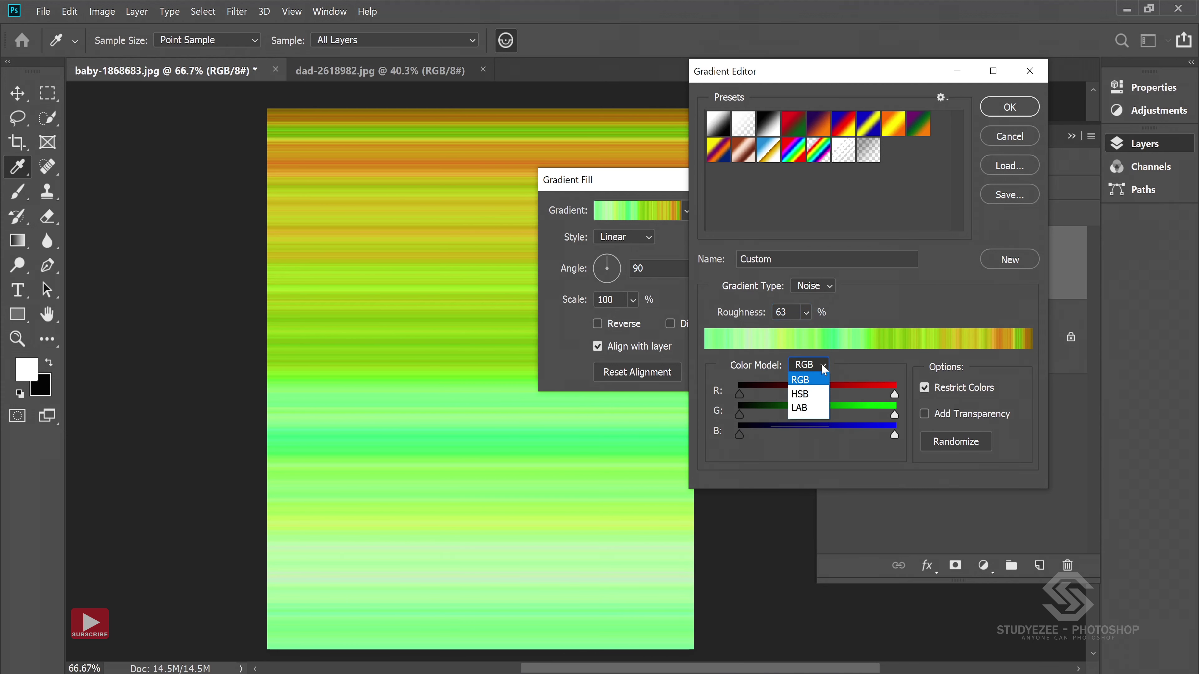
left_click(812, 395)
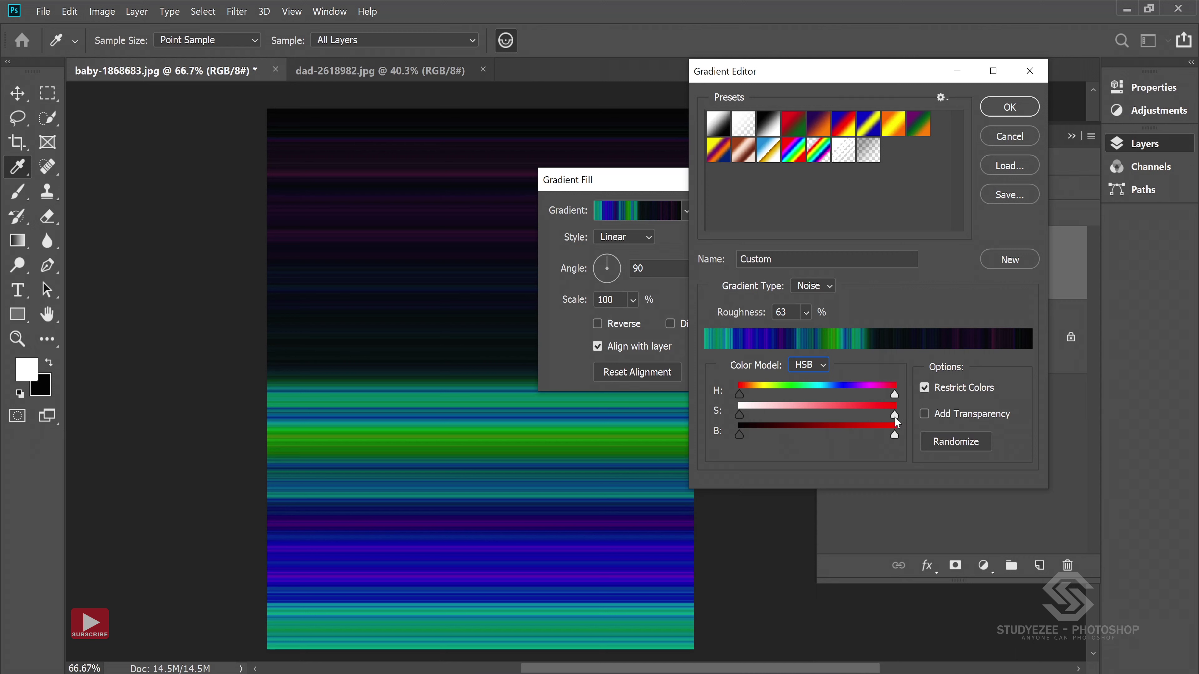
left_click_drag(894, 416, 731, 420)
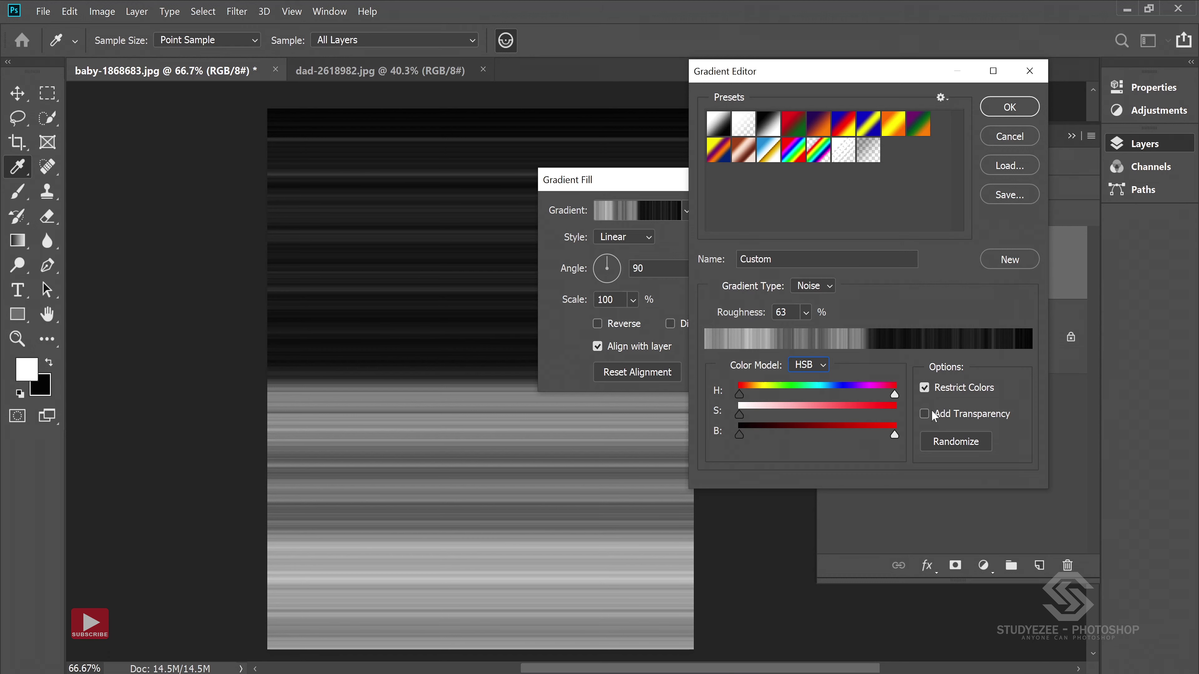
left_click(924, 414)
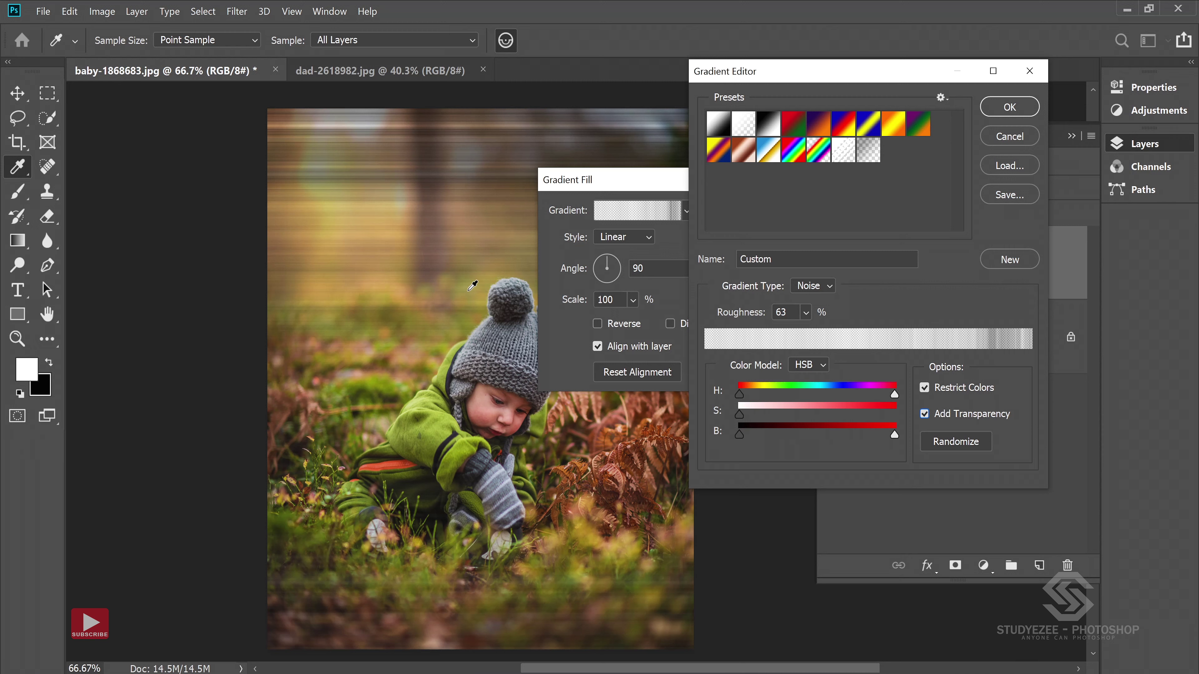
left_click(925, 416)
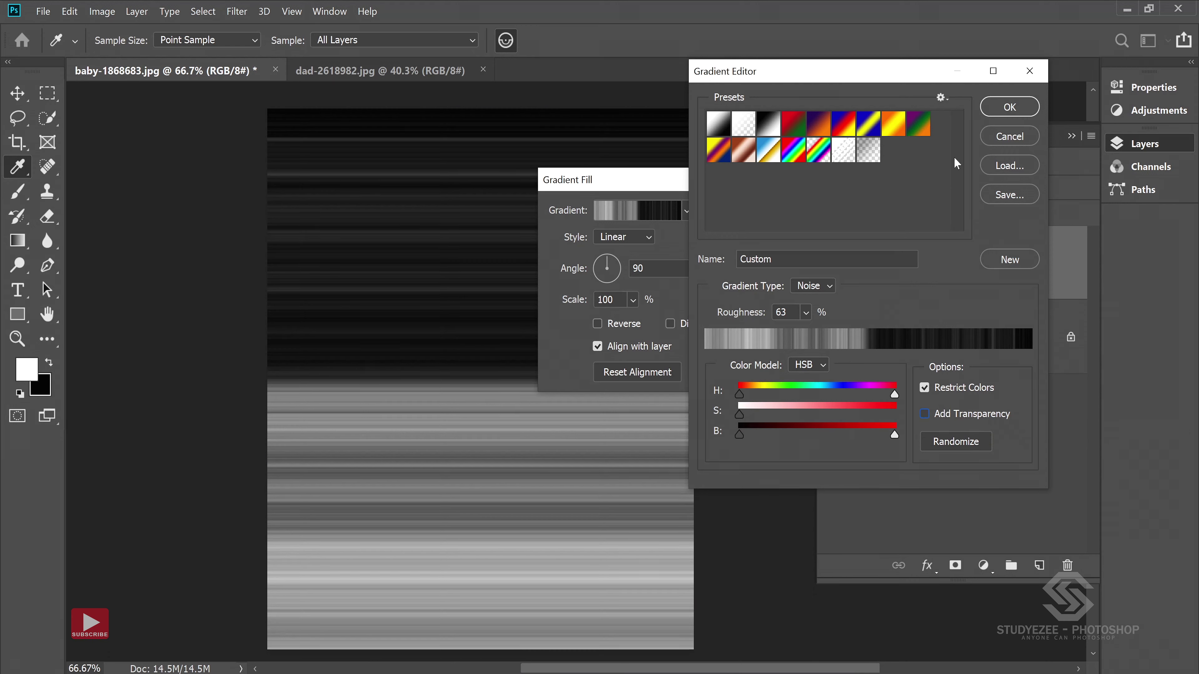
Set the gradient to Angle style, centre the rays up-left, and apply the fill.
left_click(1010, 107)
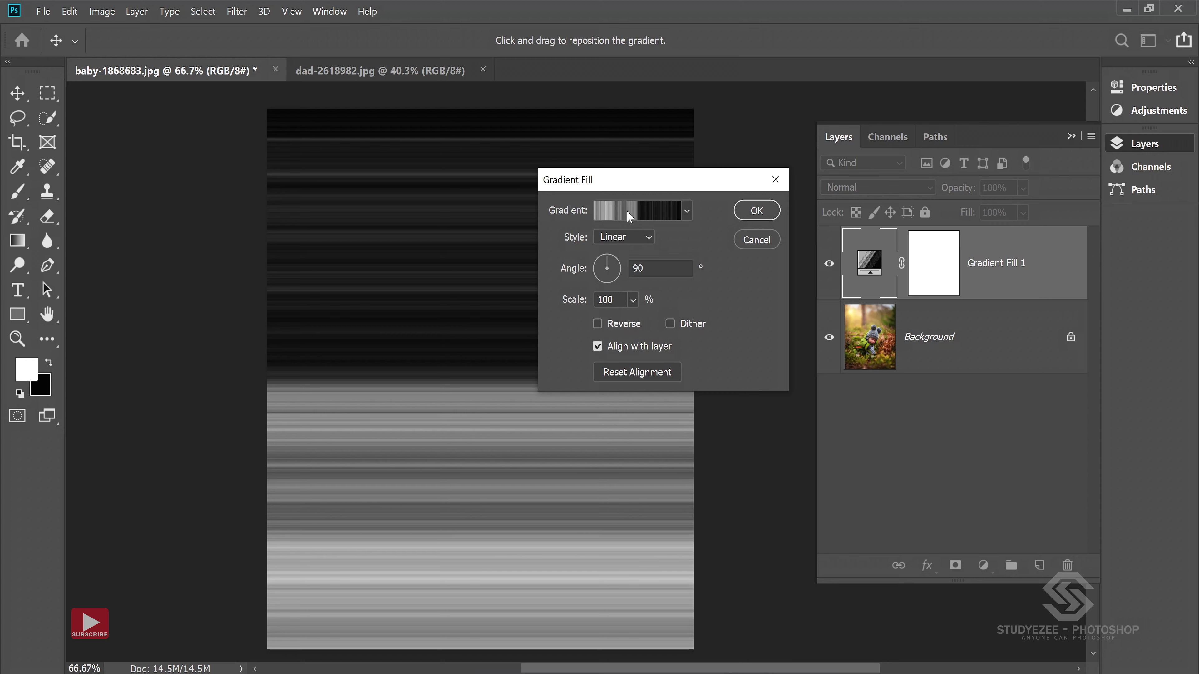
left_click(633, 235)
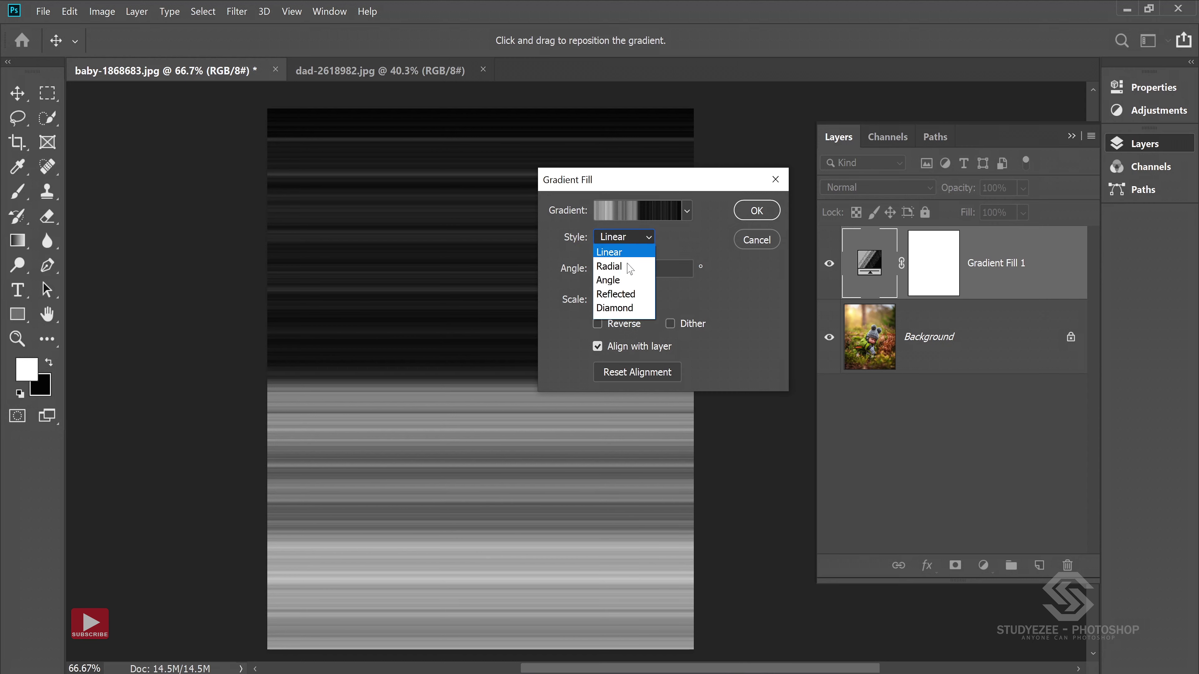
left_click(619, 273)
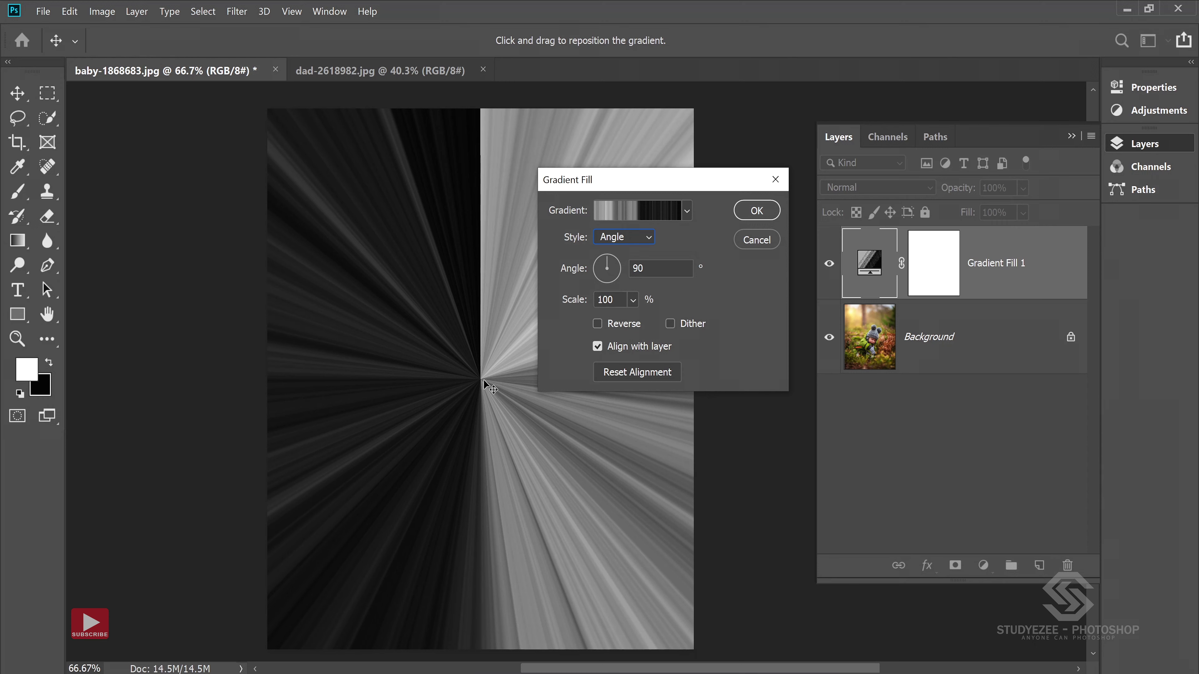
mouse_move(484, 380)
left_mouse_down()
mouse_move(456, 340)
mouse_move(378, 288)
left_mouse_up()
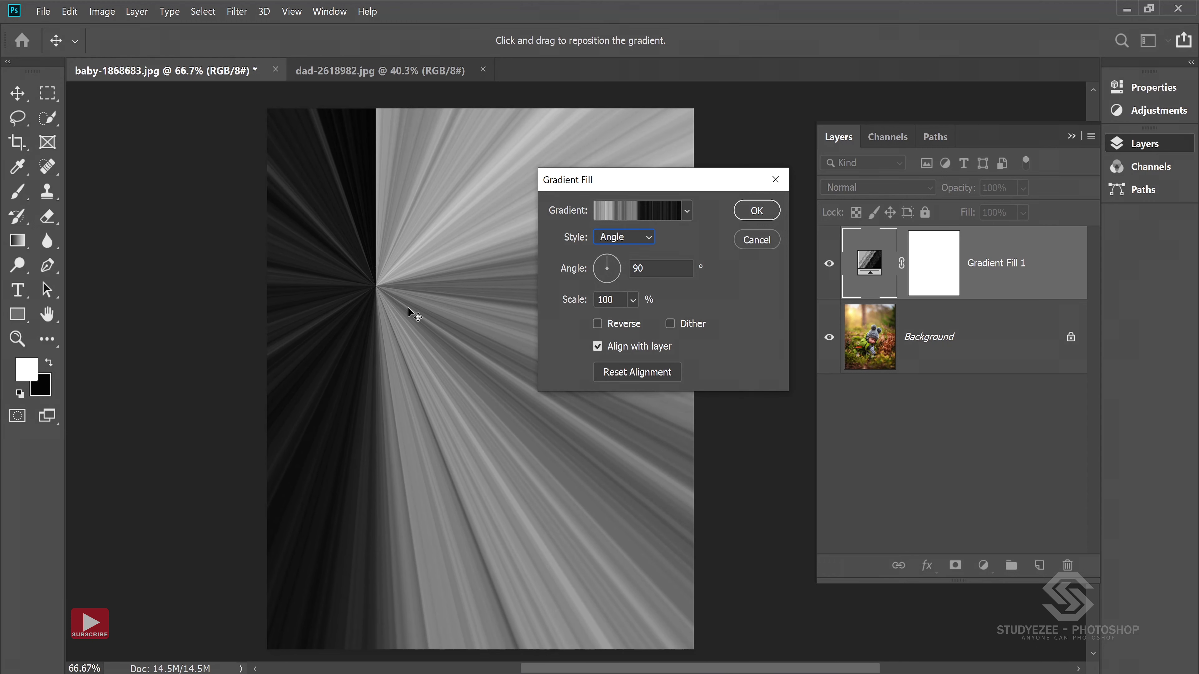
left_click_drag(376, 287, 385, 290)
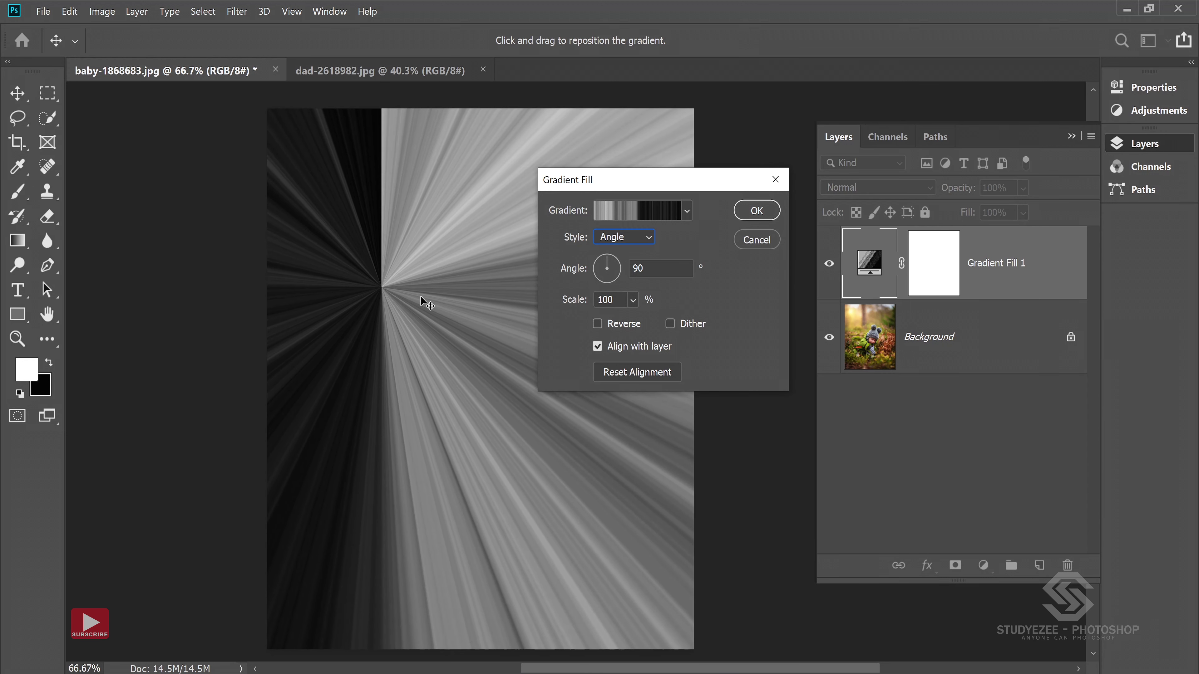
left_click(755, 211)
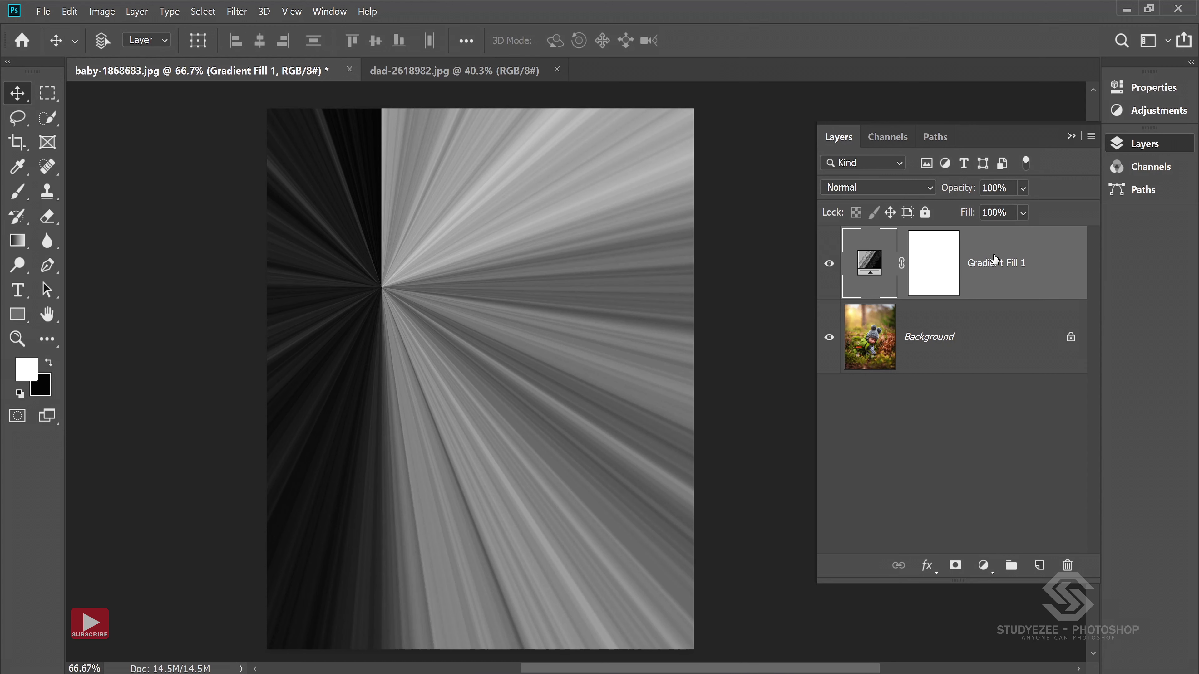
Set Gradient Fill 1's blend mode to Soft Light.
left_click(875, 188)
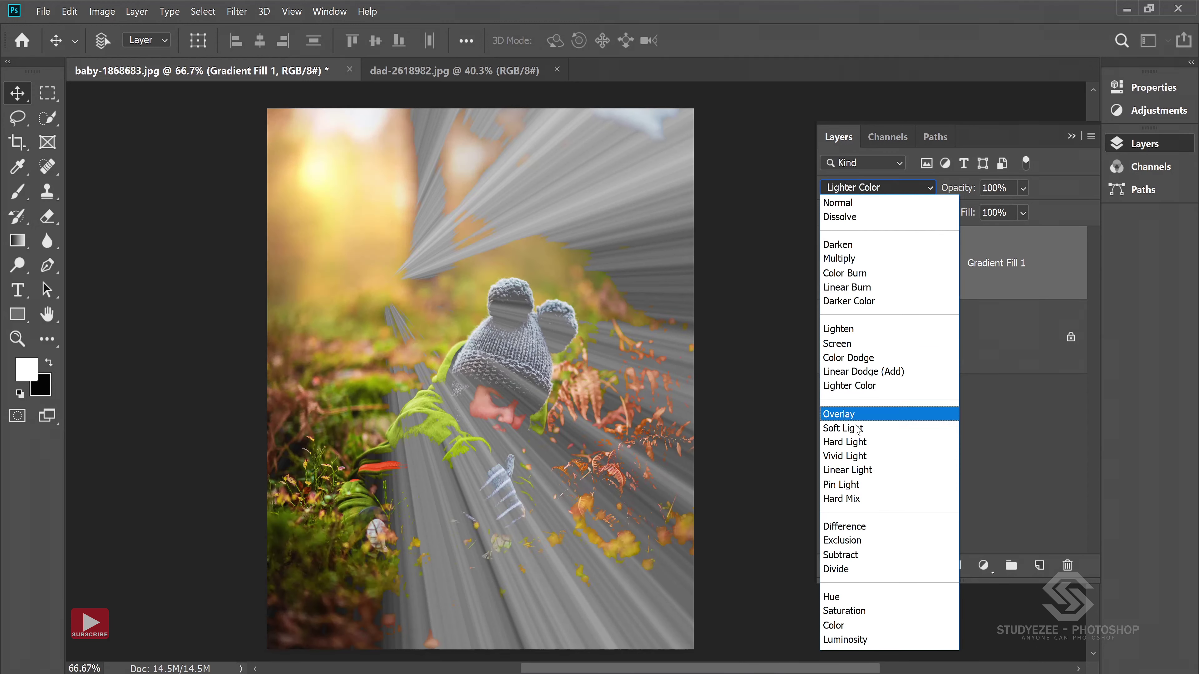
left_click(853, 430)
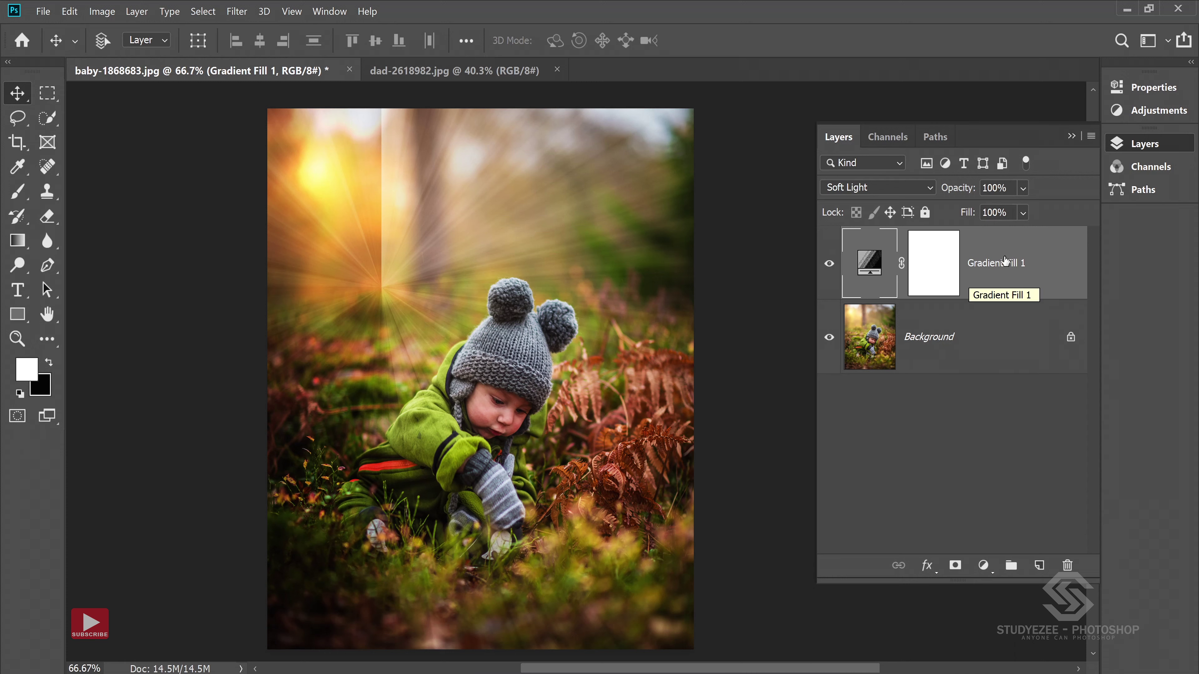
Reopen the gradient fill settings and shift the rays' centre further up and left.
double_click(863, 262)
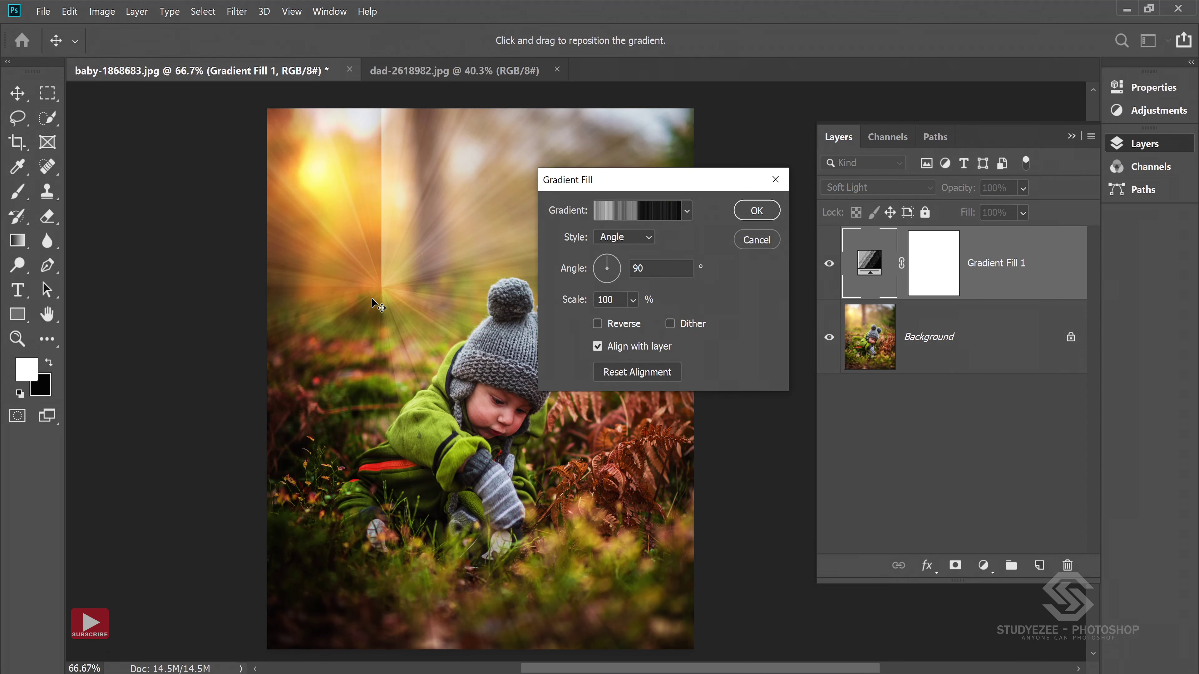
left_click_drag(393, 291, 327, 185)
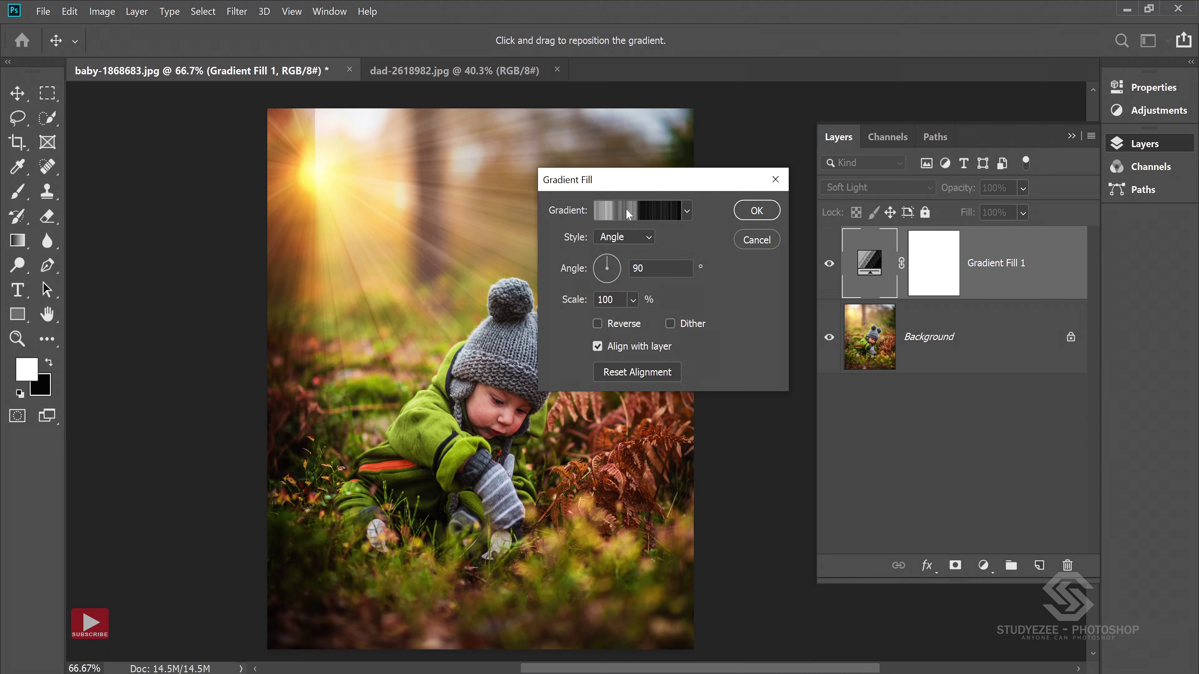
left_click(634, 210)
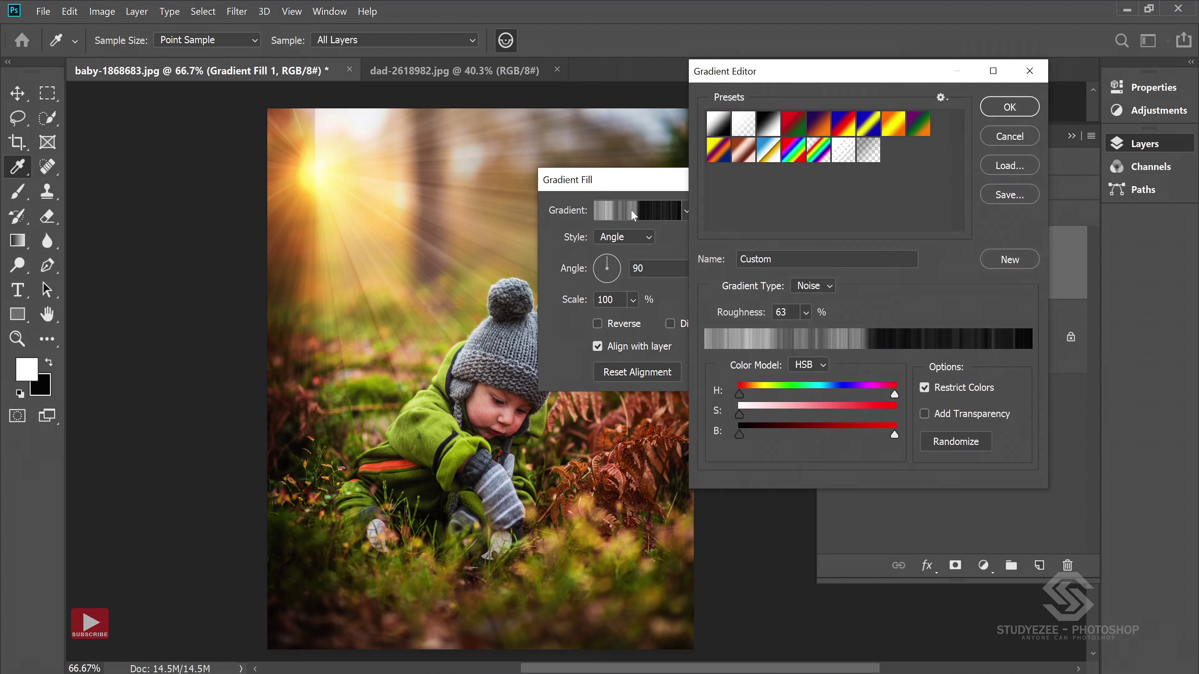
left_click_drag(838, 74, 792, 98)
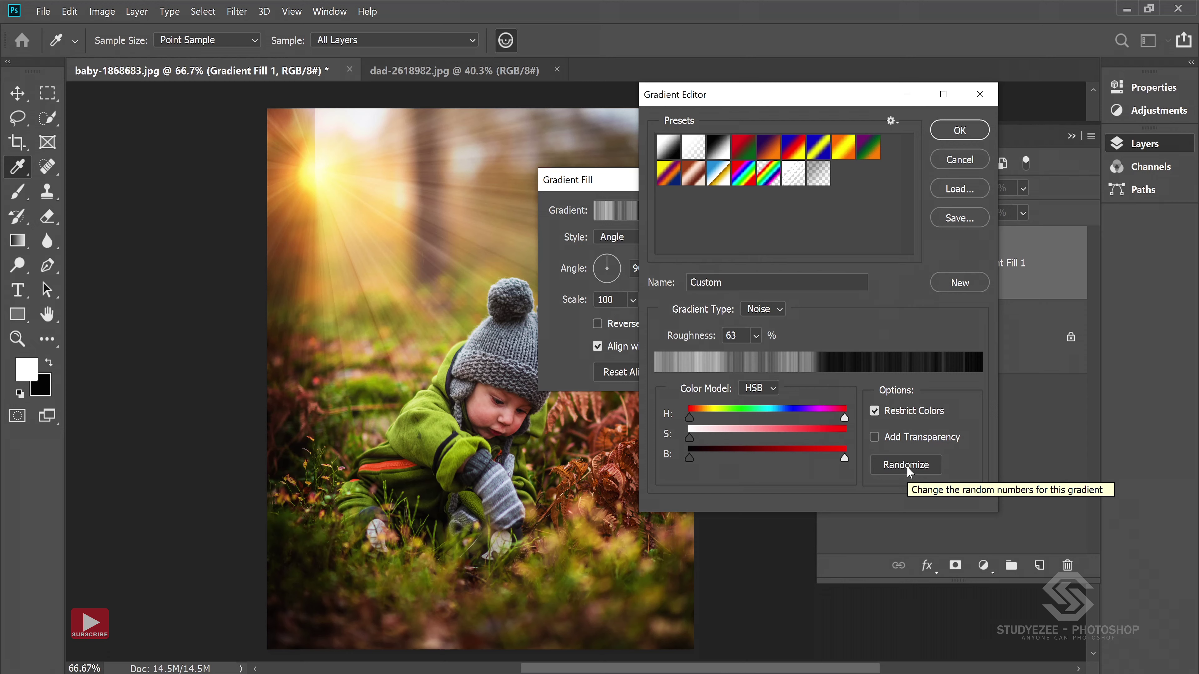
Randomize the noise gradient four times, keep transparency off, and apply the fill.
left_click(906, 465)
left_click(906, 465)
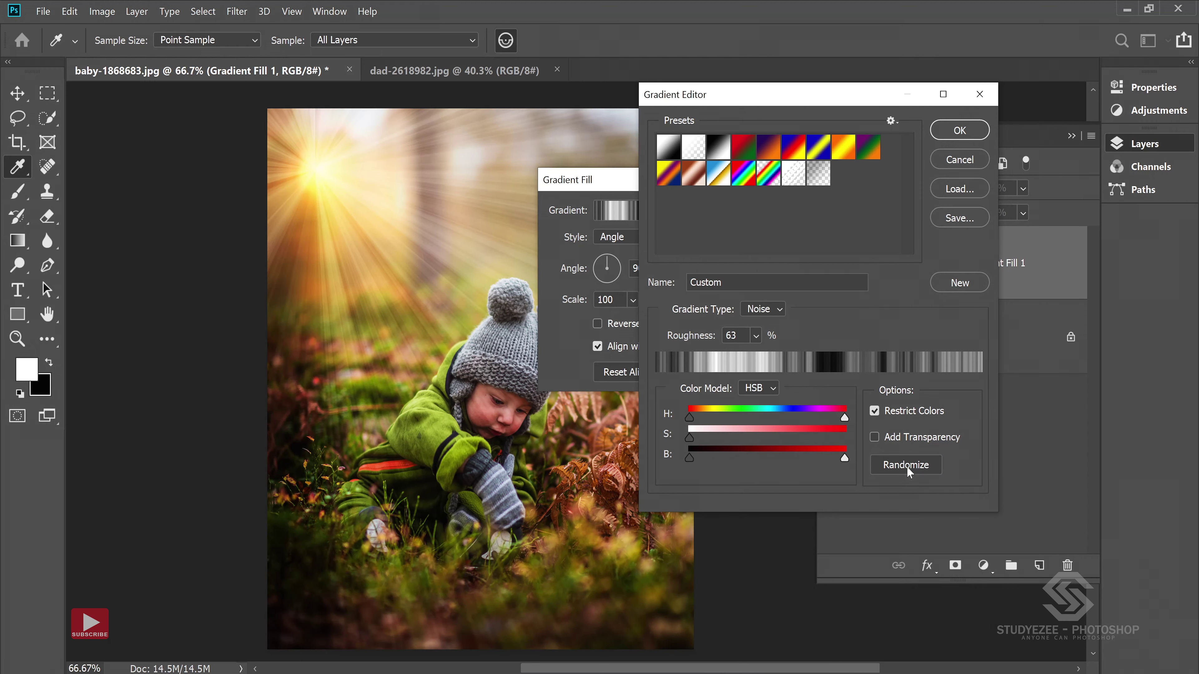
left_click(907, 465)
left_click(906, 465)
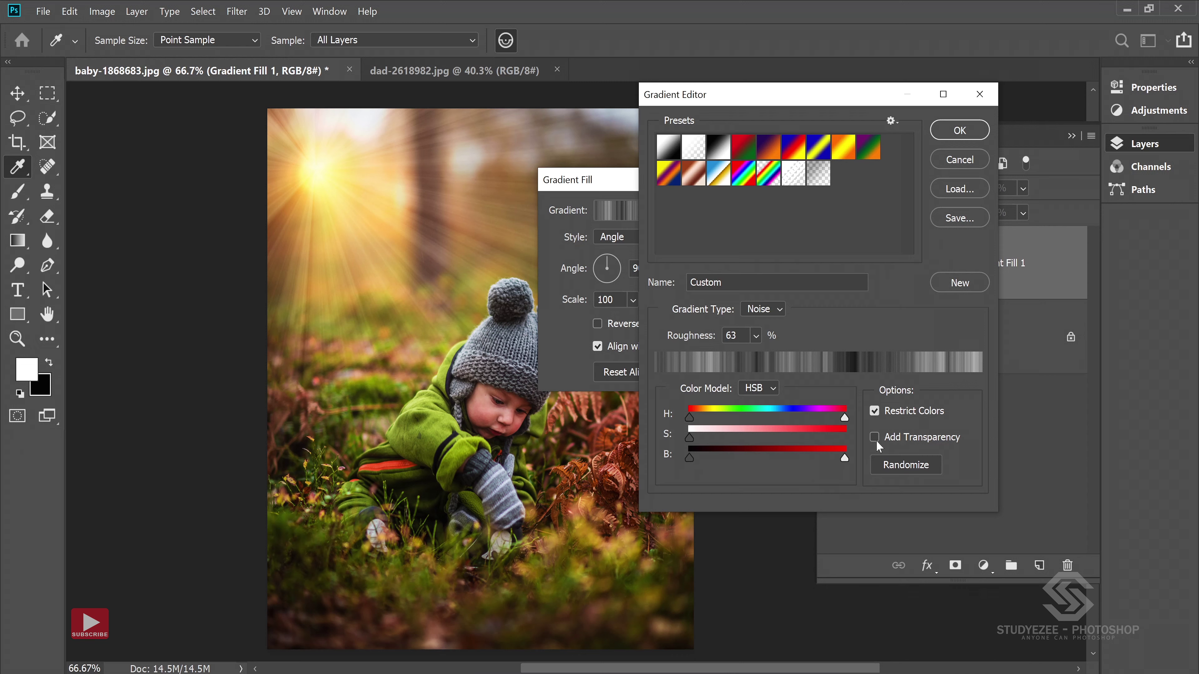
left_click(874, 439)
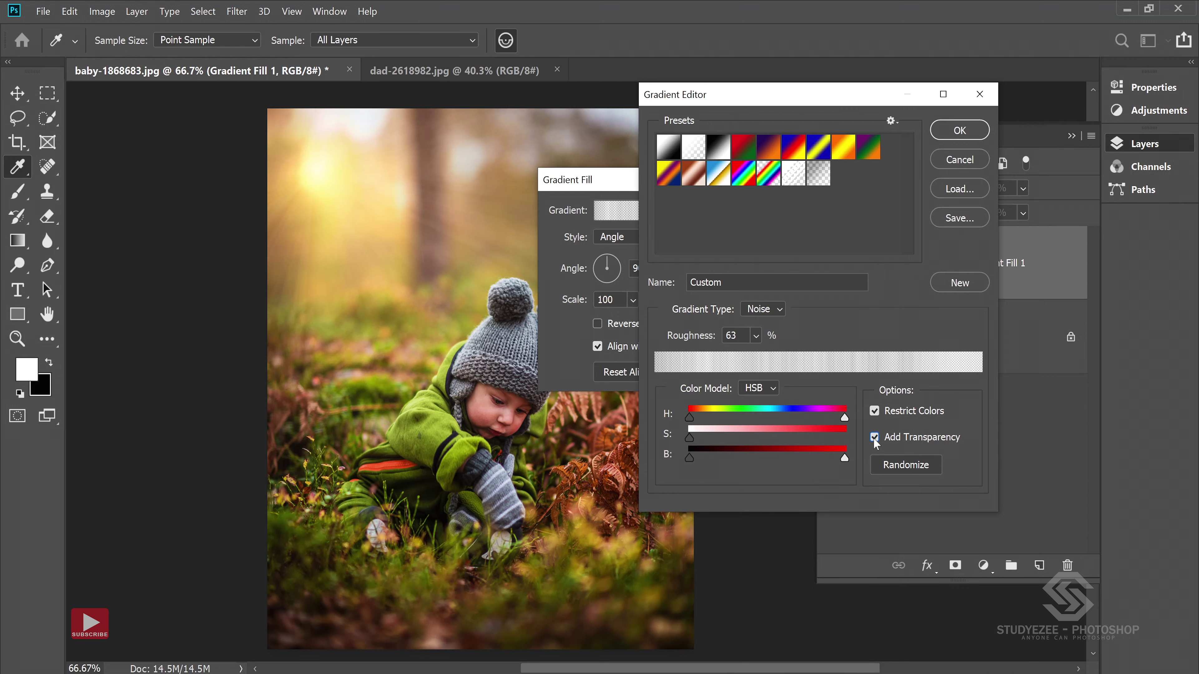
left_click(874, 440)
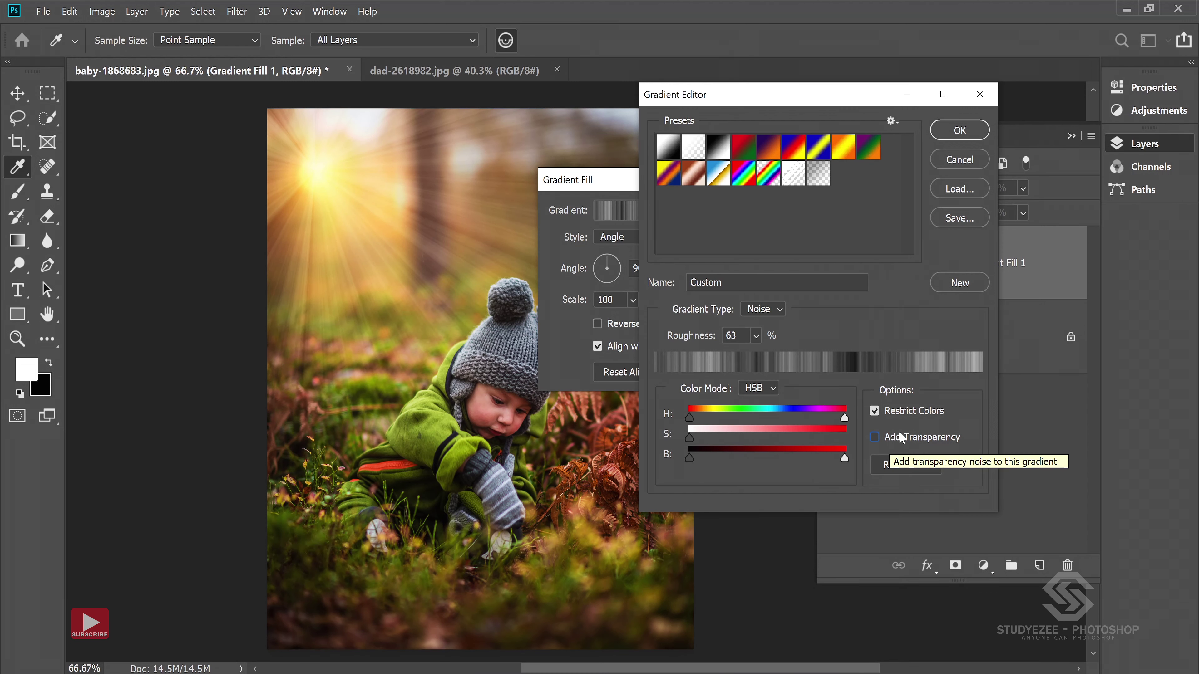
left_click(960, 131)
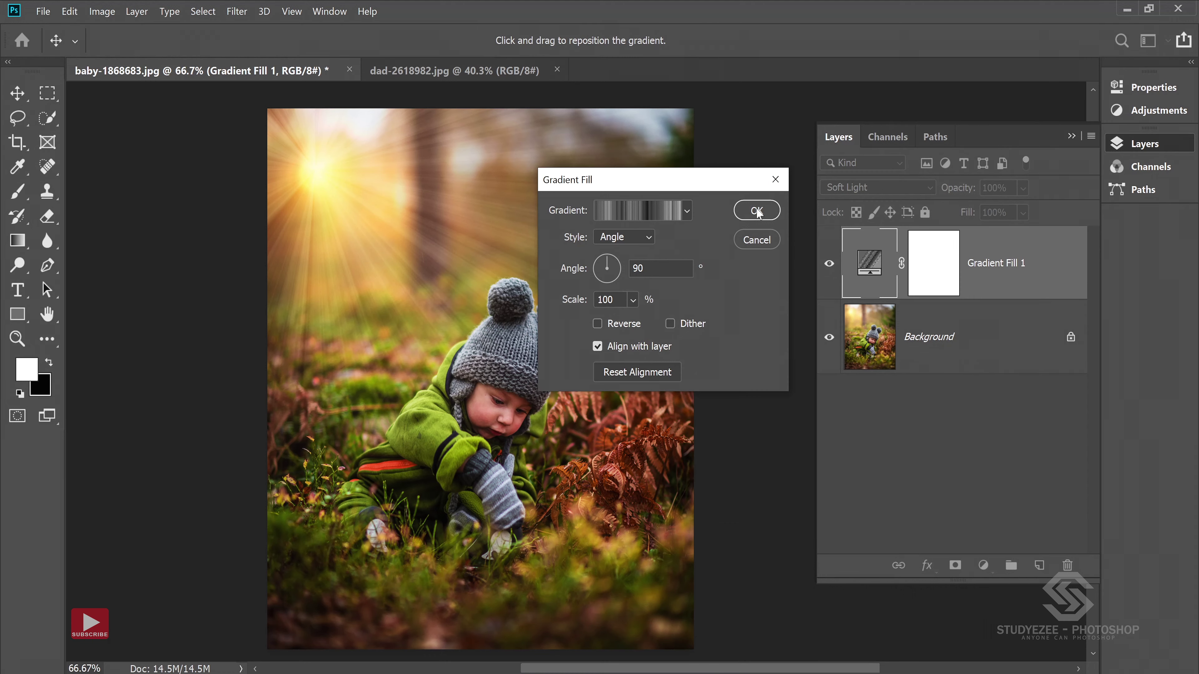
left_click(756, 211)
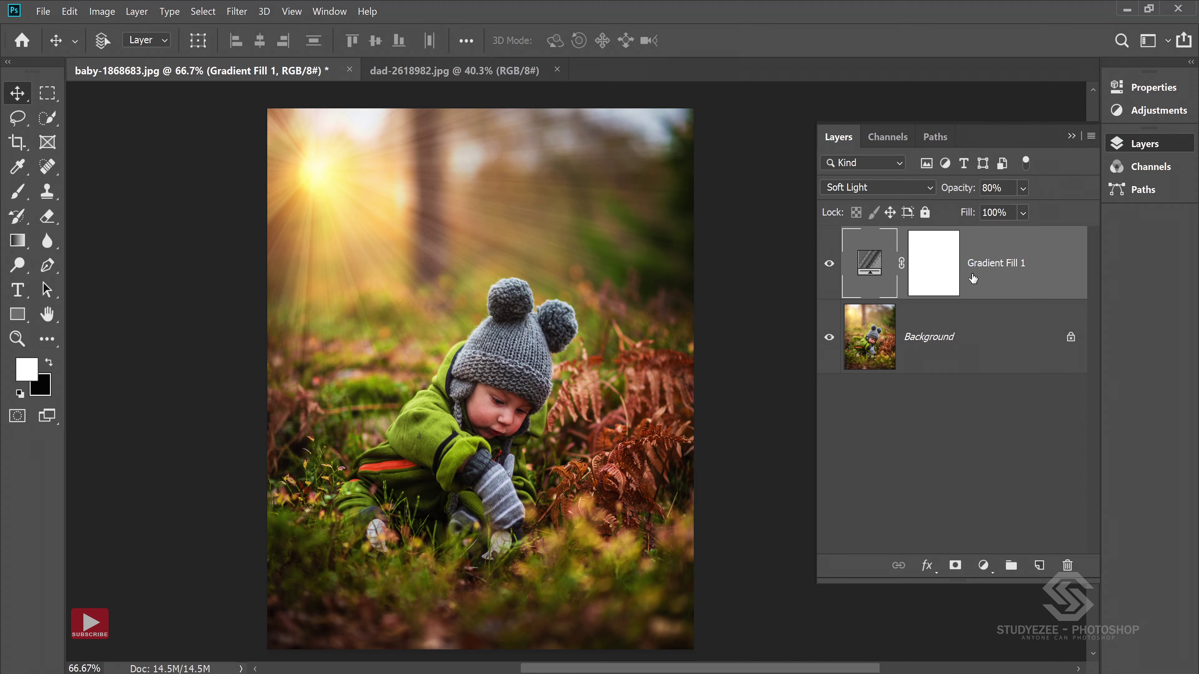
Target Gradient Fill 1's layer mask for painting.
left_click(934, 262)
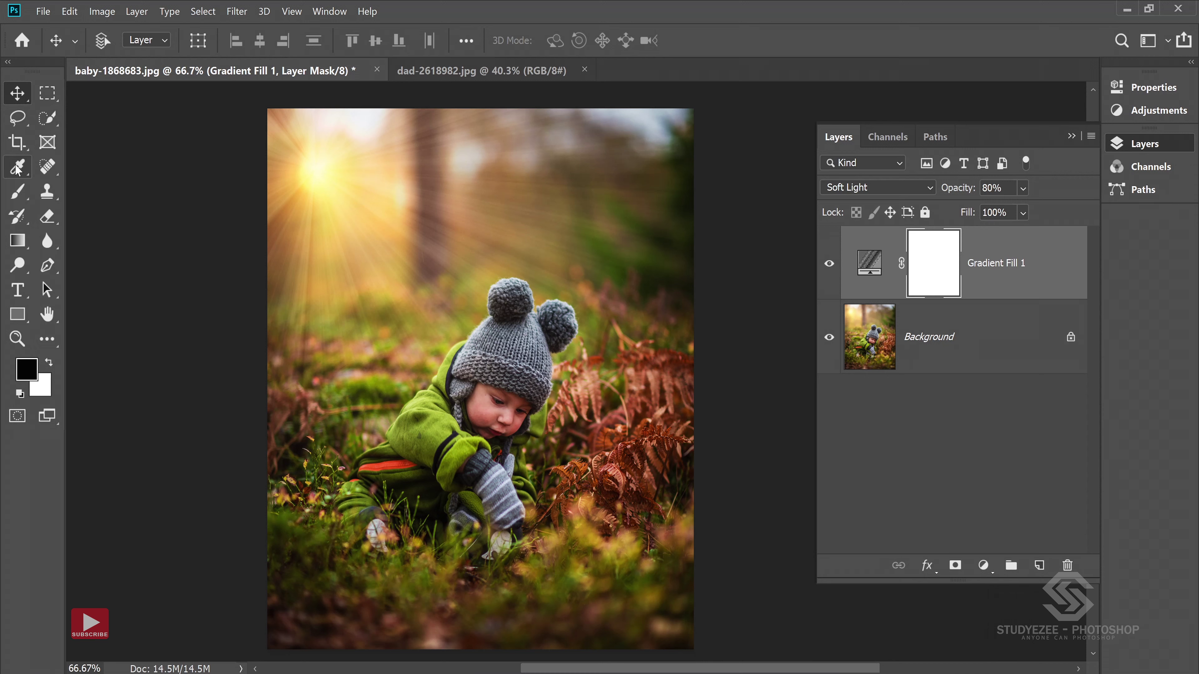
Choose the Brush Tool with the General Brushes Soft Round tip, 150 px, 0% hardness.
left_click(18, 191)
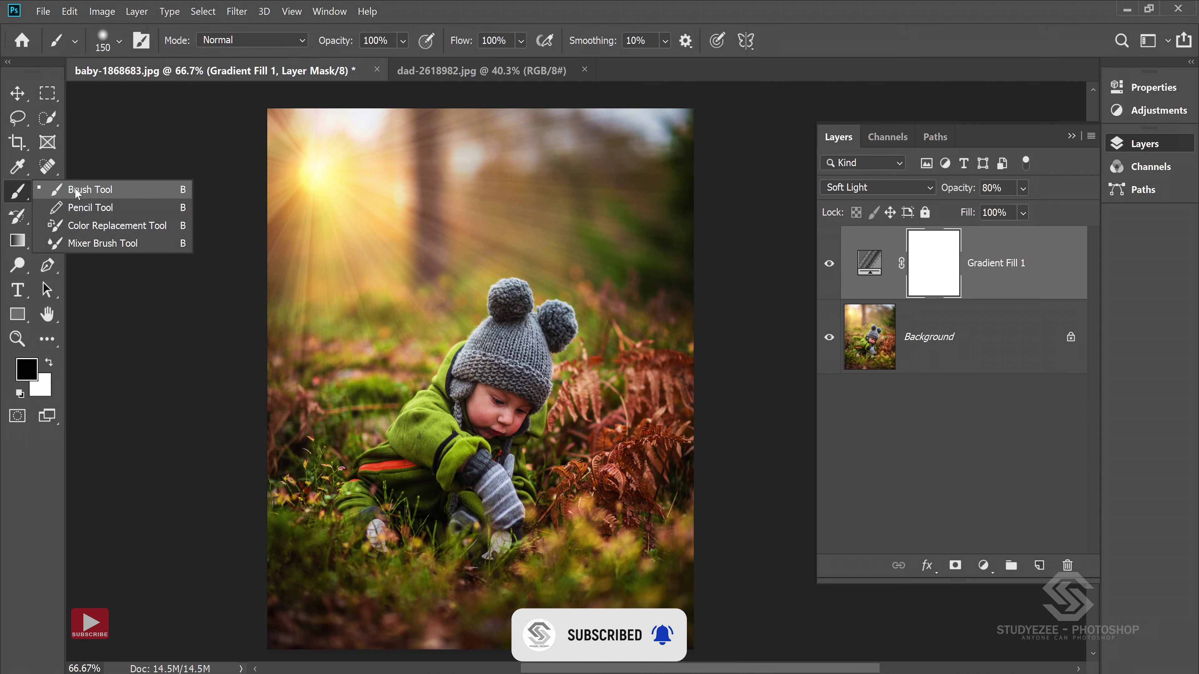
left_click(98, 189)
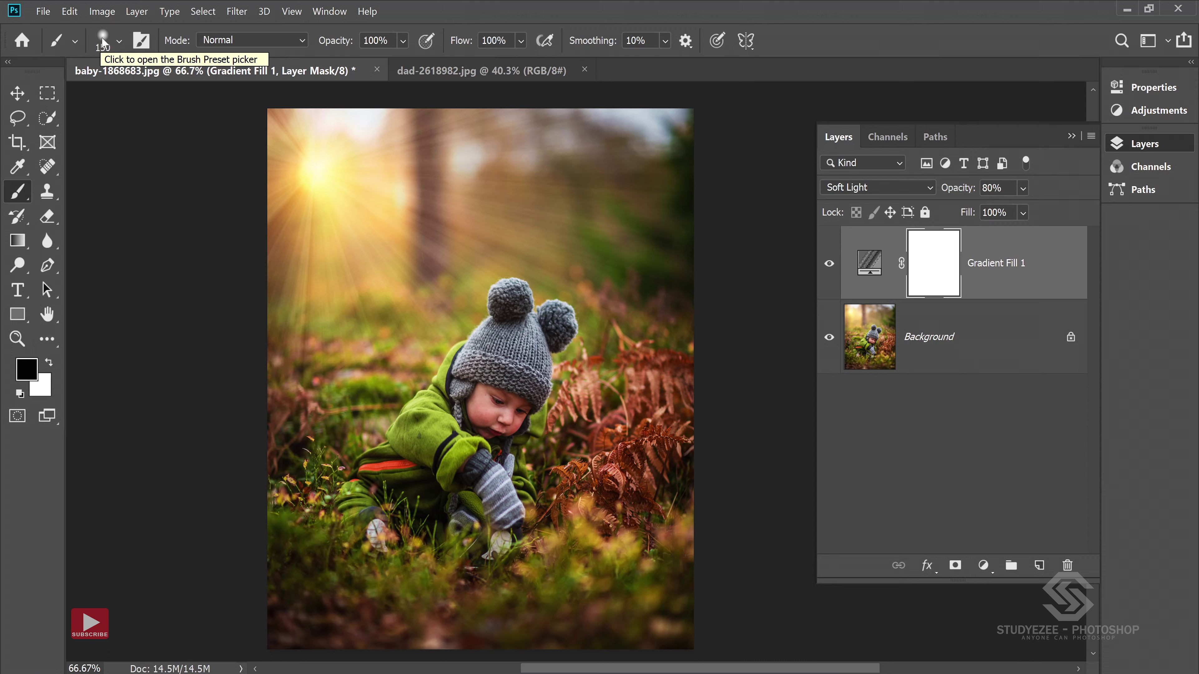
left_click(102, 44)
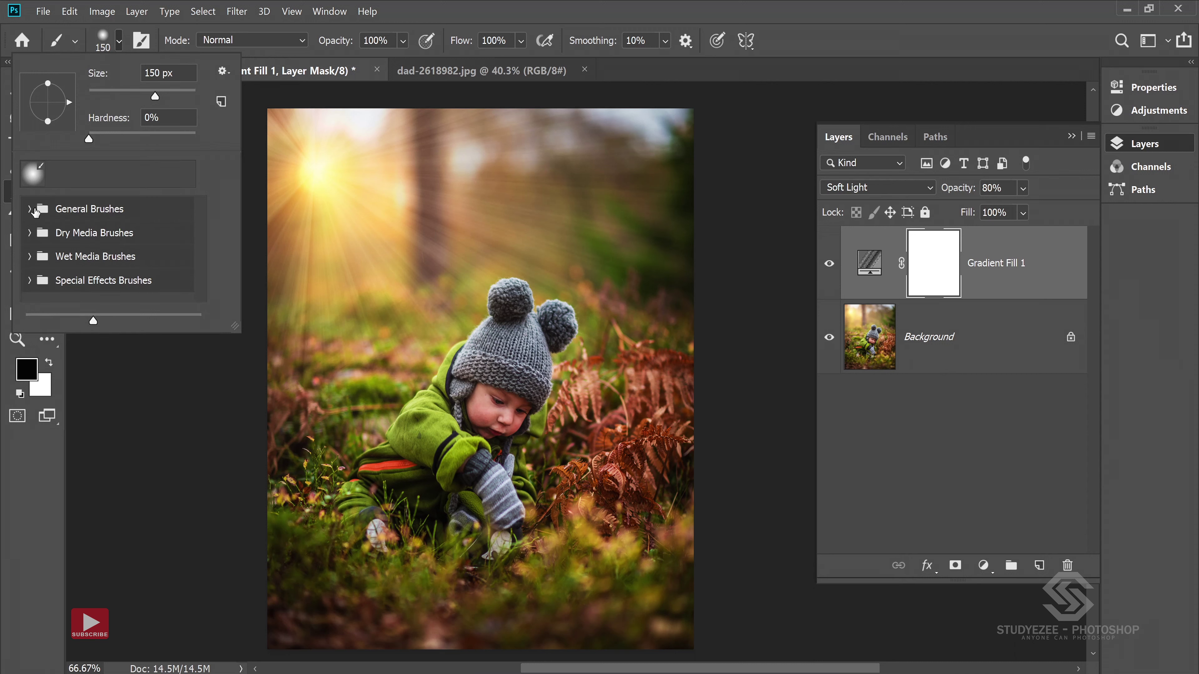
left_click(30, 209)
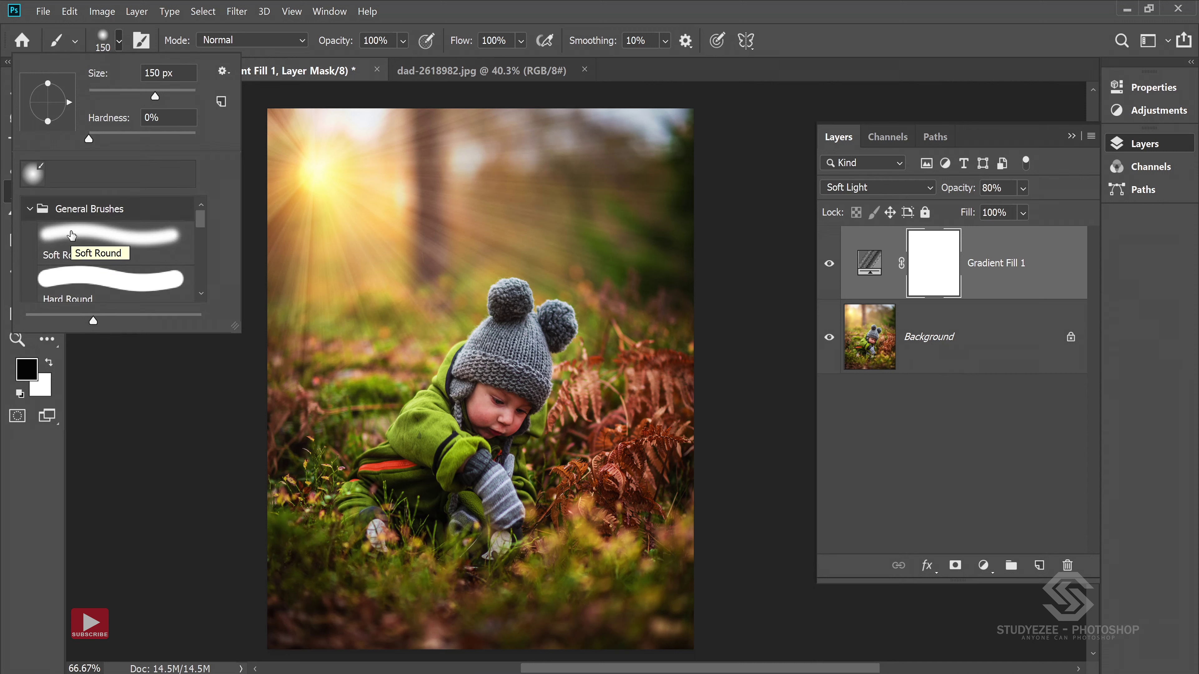
left_click(71, 235)
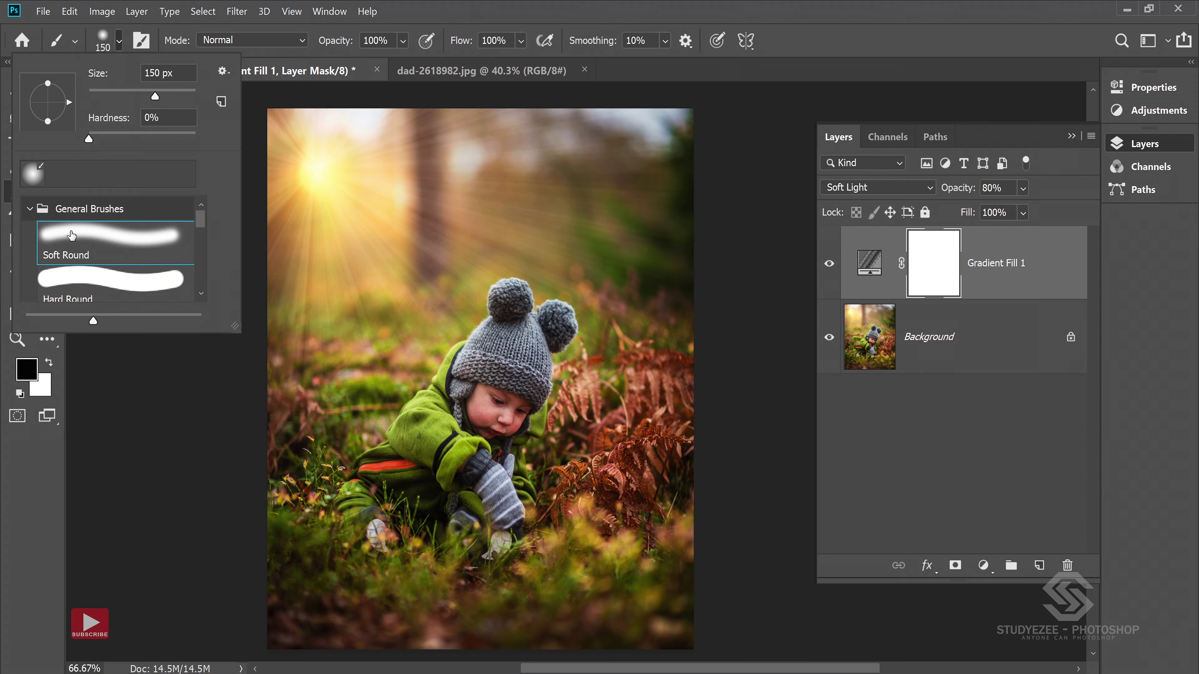
key("Return")
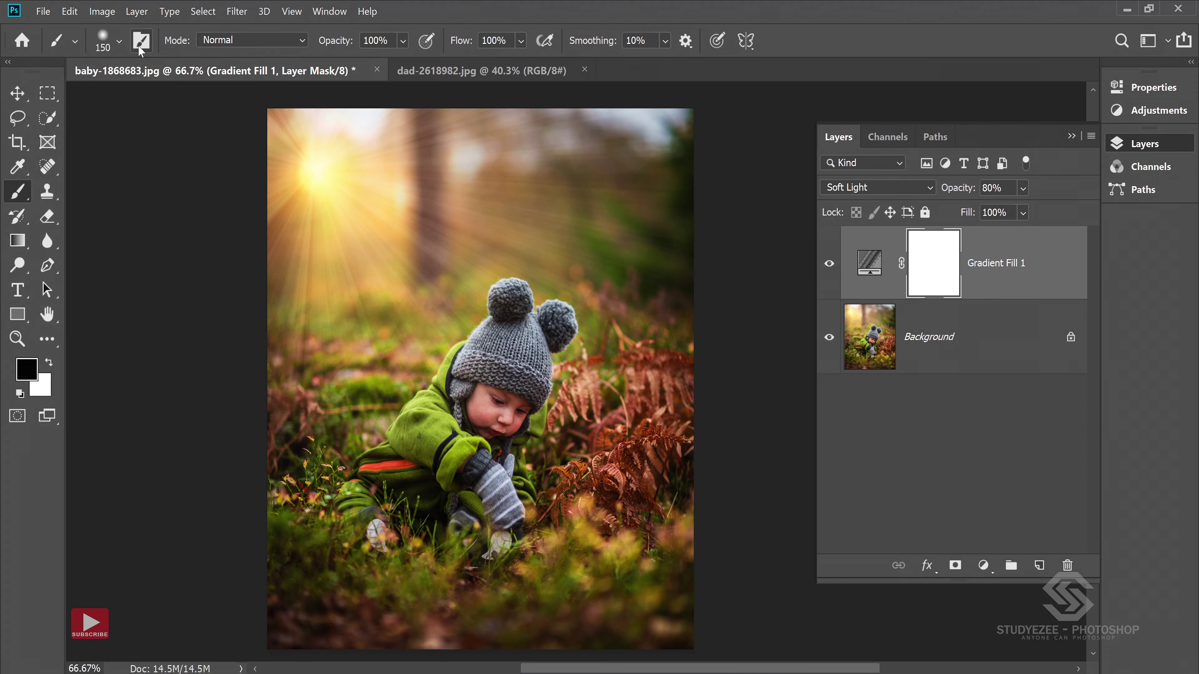
Set brush smoothing to 0% and mask the rays off the child's hat and jacket at 100 px.
left_click(251, 37)
left_click_drag(599, 41, 559, 45)
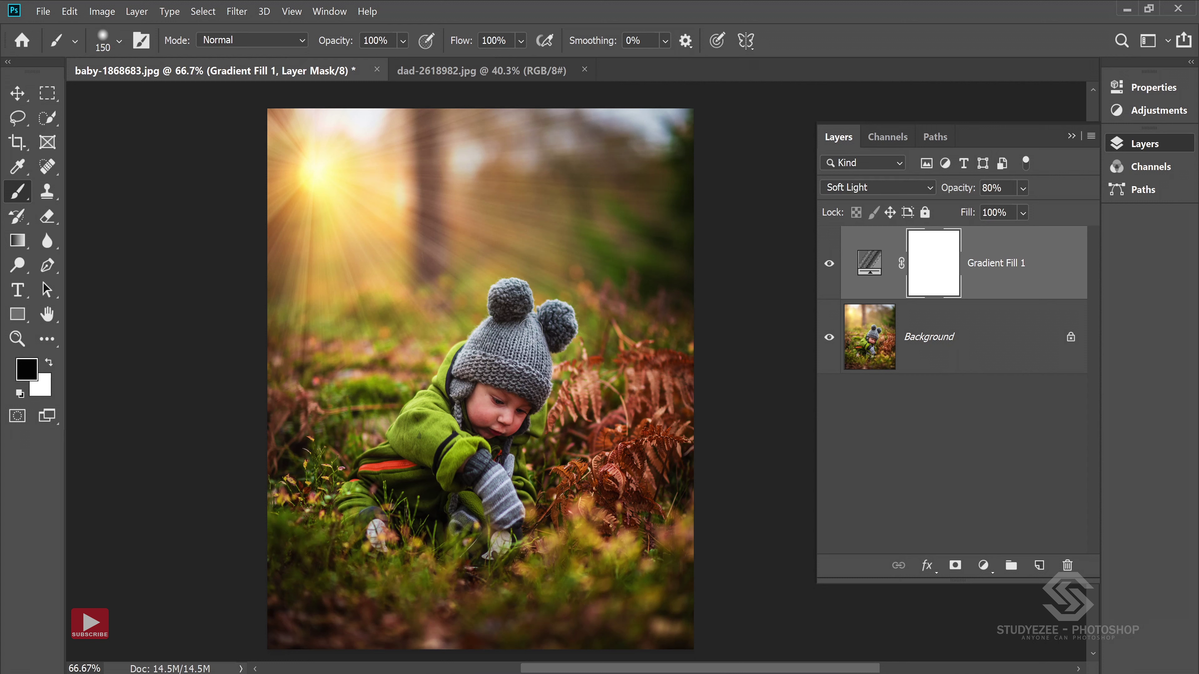
left_click_drag(516, 354, 511, 308)
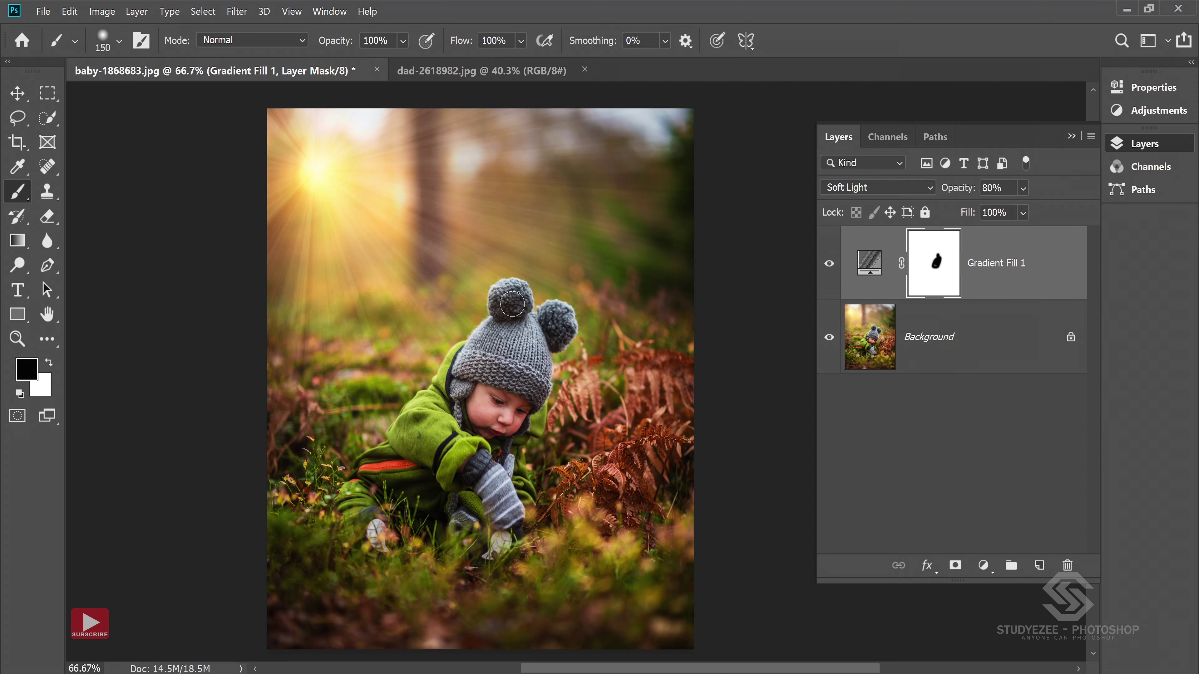
key("bracketleft")
key("bracketleft")
left_click_drag(458, 451, 443, 435)
Mask the glow off the hat, jacket and face, tone down the sun core, and switch to dad-2618982.jpg.
left_click_drag(547, 326, 559, 317)
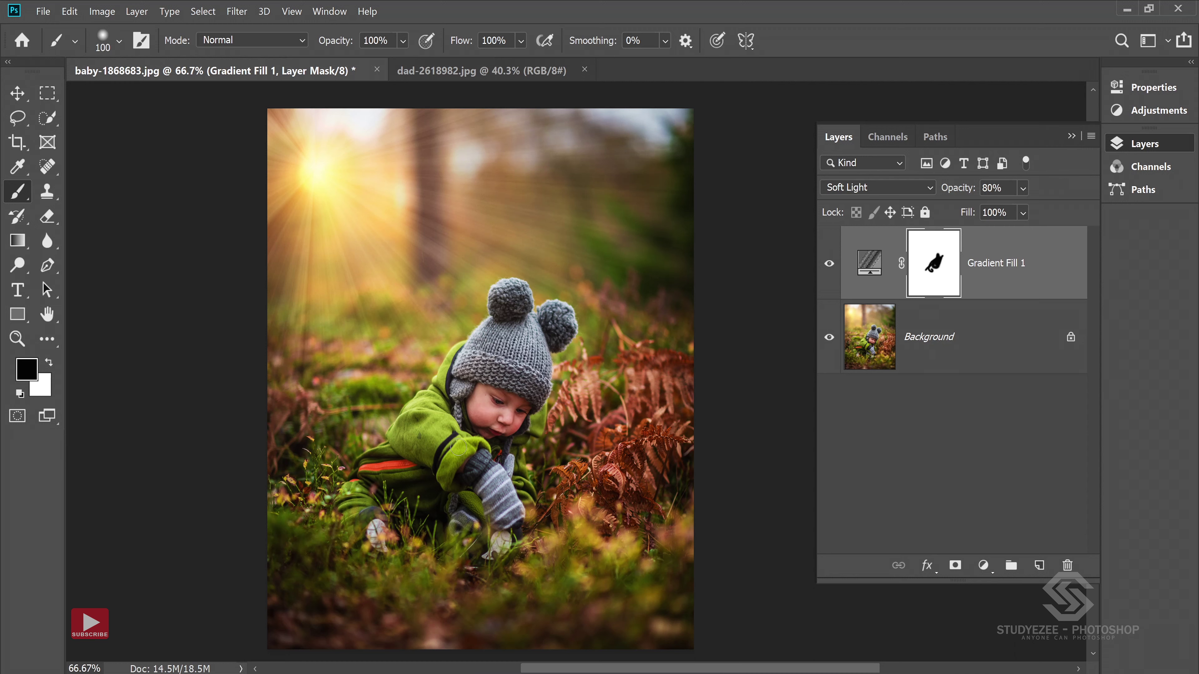
left_click_drag(370, 510, 402, 445)
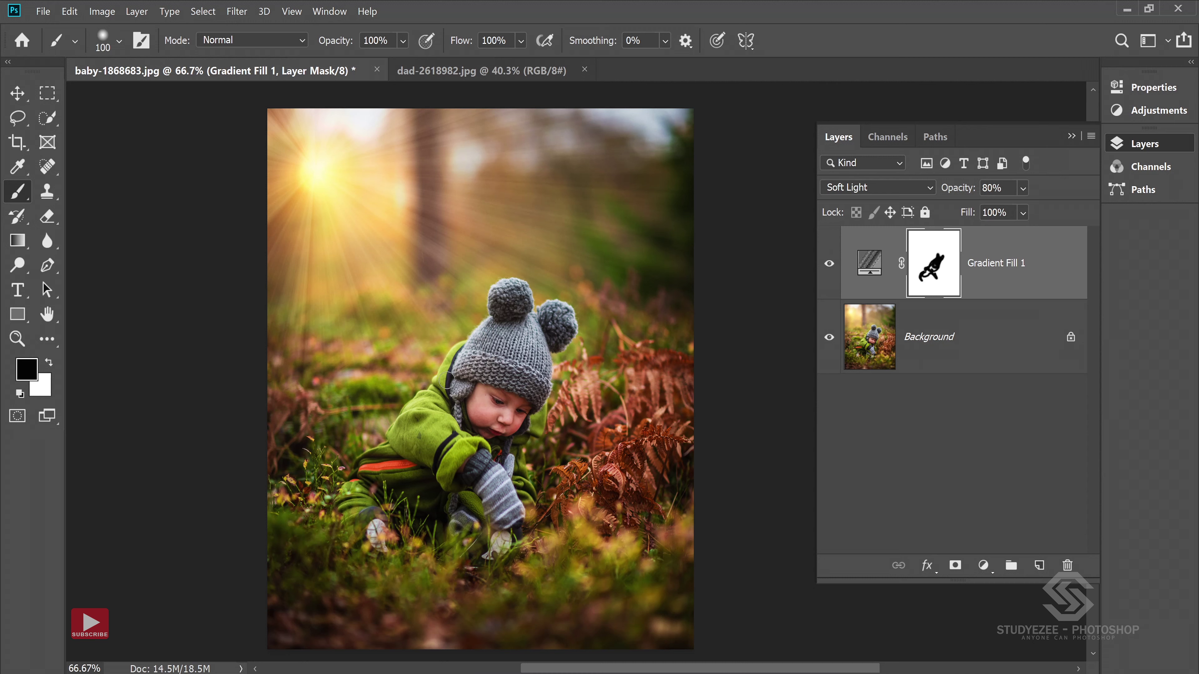
left_click_drag(499, 380, 490, 417)
left_click_drag(342, 195, 310, 154)
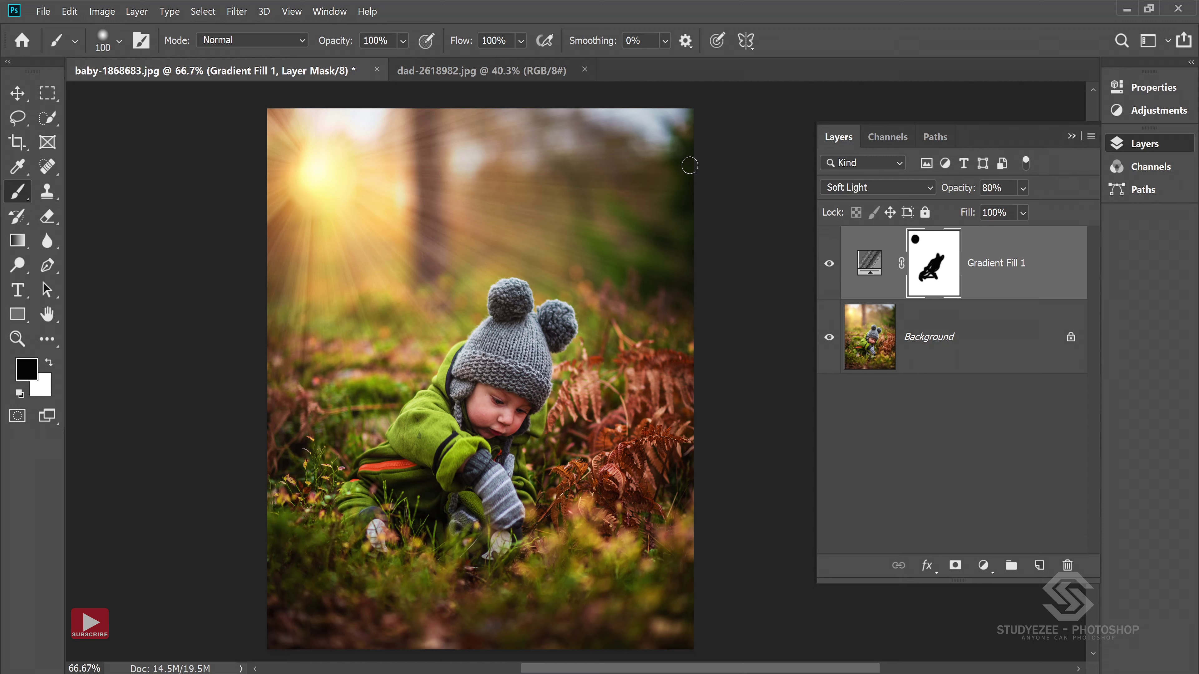
left_click(466, 72)
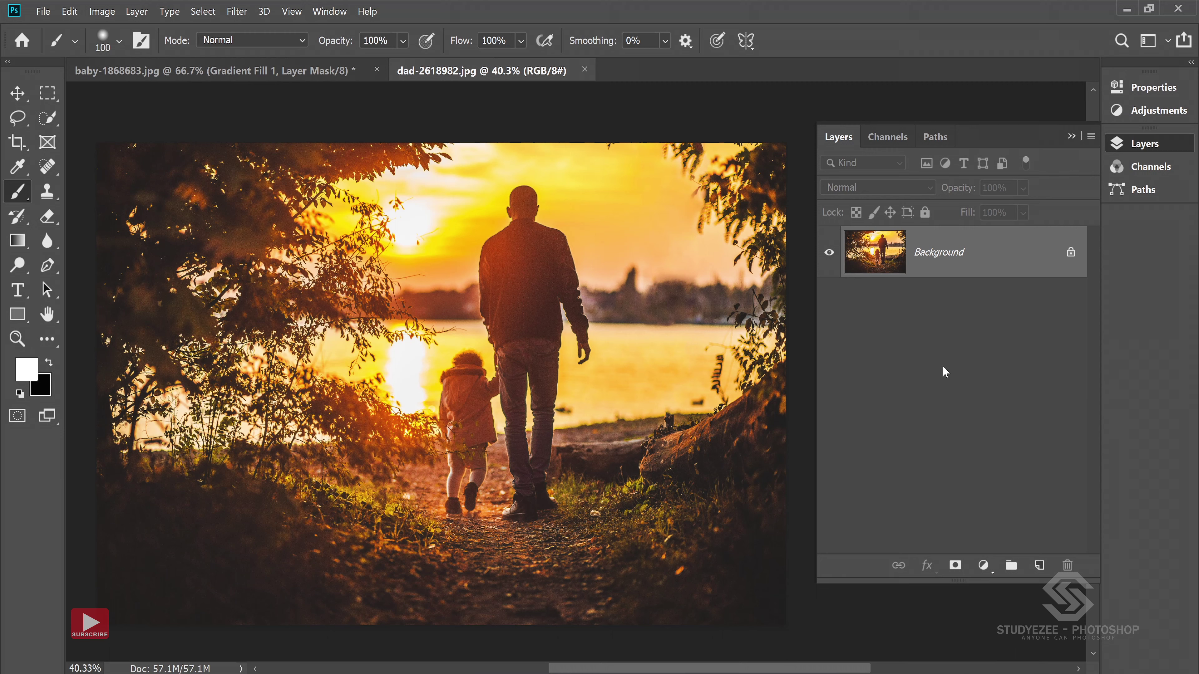
Add a Gradient Fill layer to dad-2618982.jpg, move its dialog left, and edit its gradient.
left_click(985, 573)
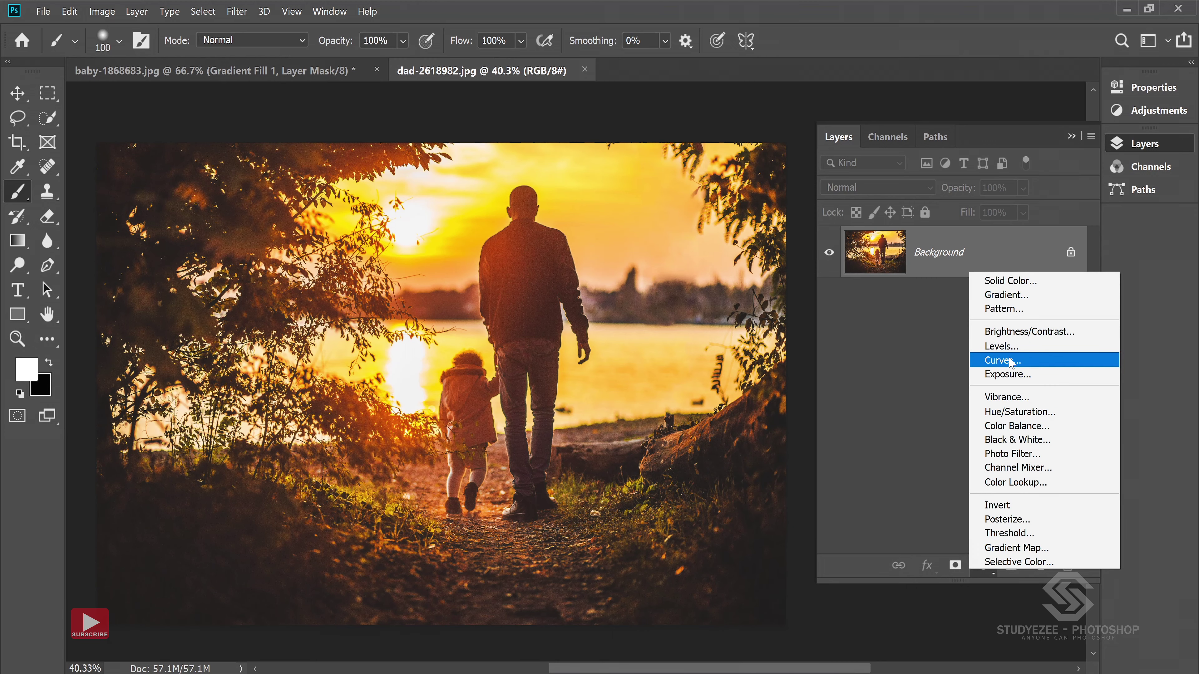
left_click(1004, 299)
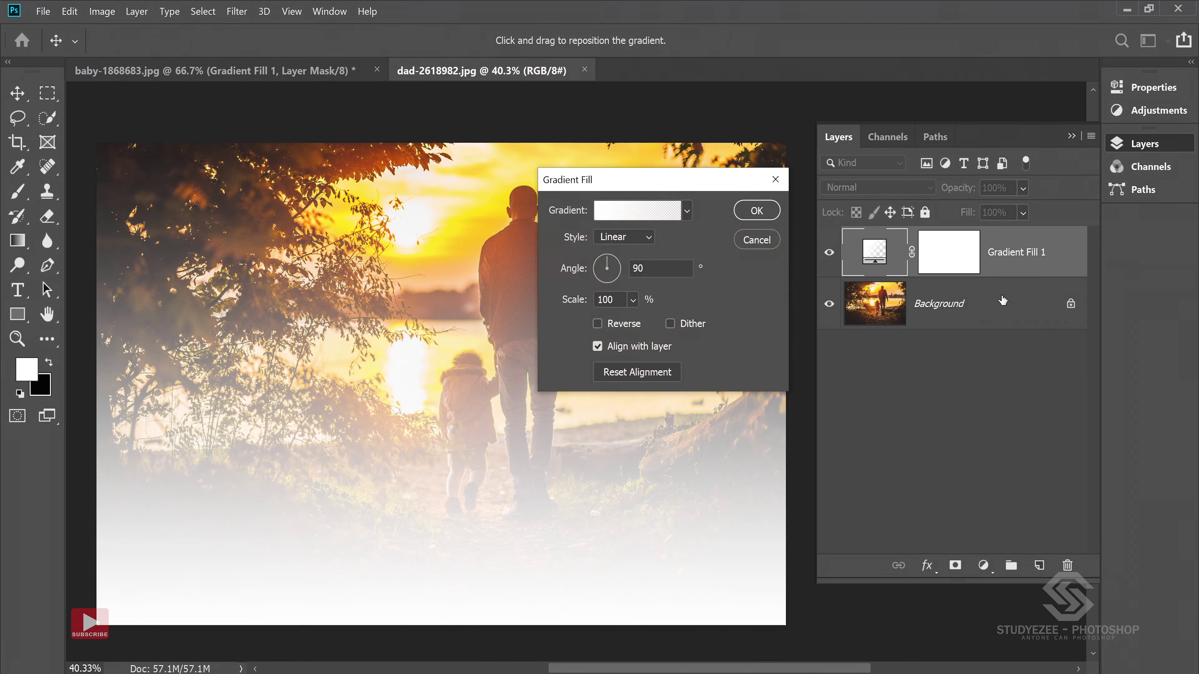
left_click_drag(647, 218, 589, 177)
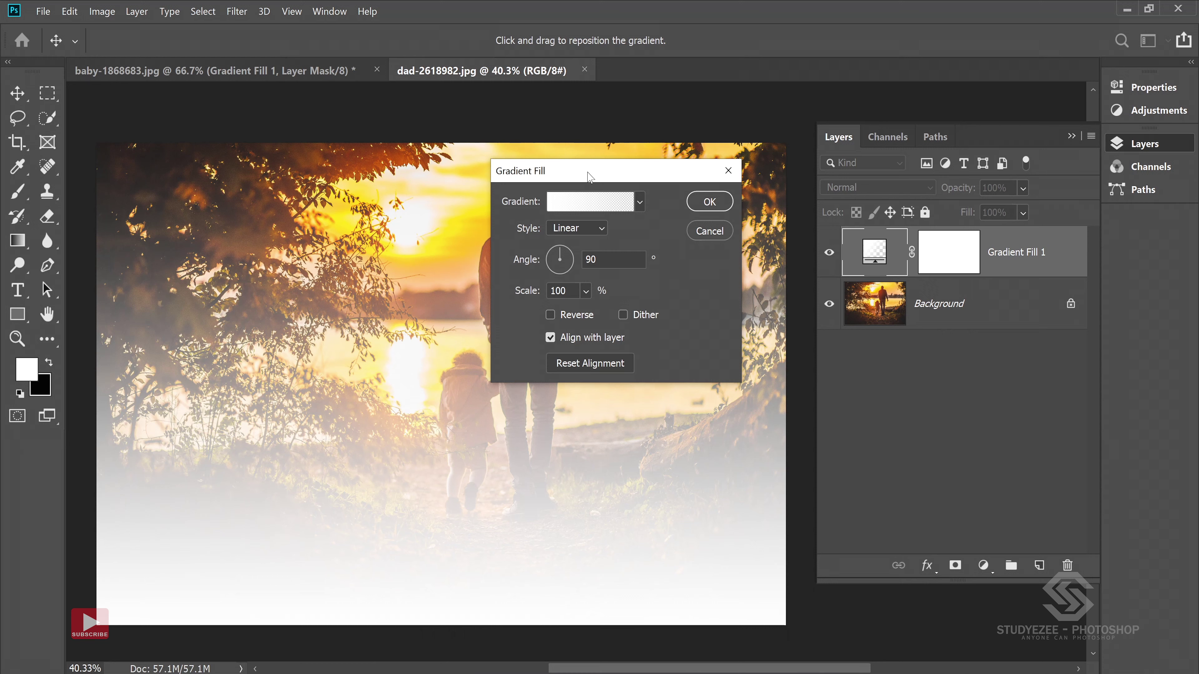
left_click_drag(590, 177, 509, 185)
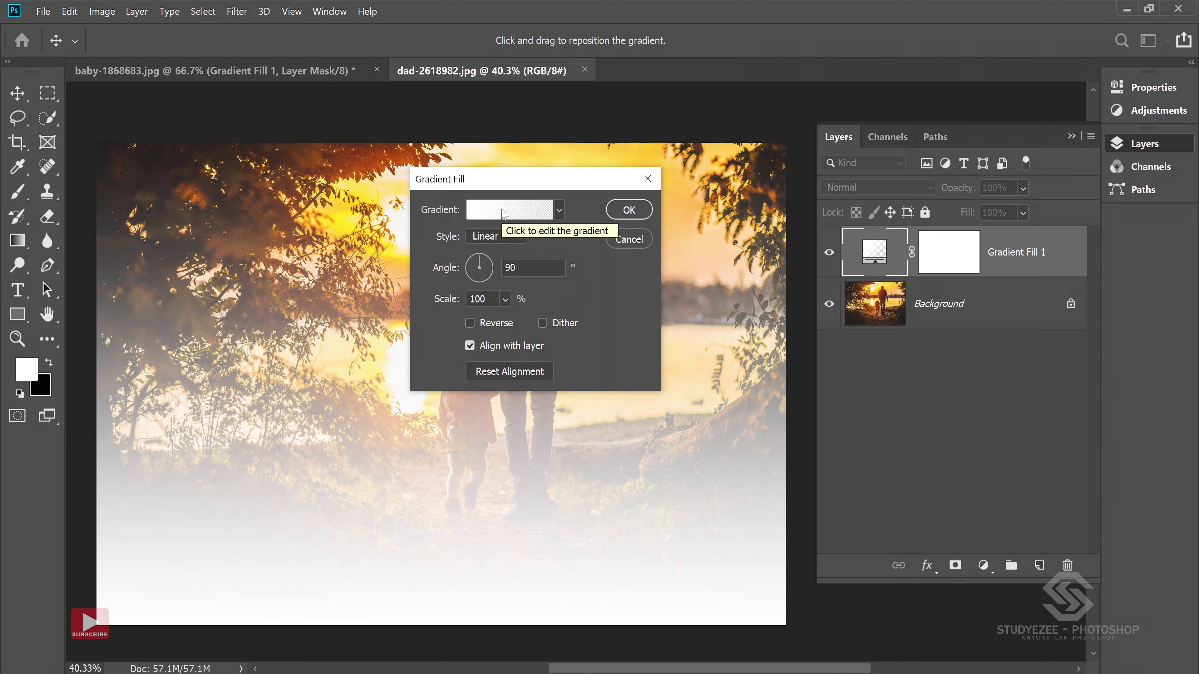
left_click(504, 215)
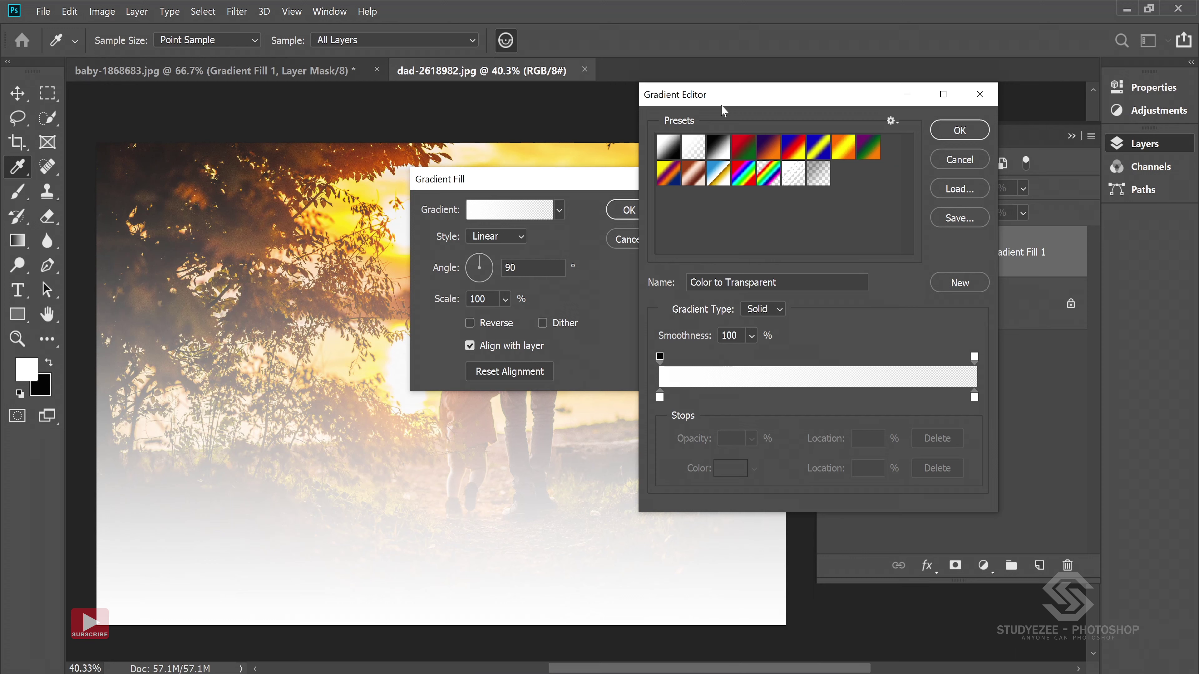
Make it a Noise gradient at 100% roughness, HSB, lowered saturation, transparency added, and confirm.
left_click(780, 310)
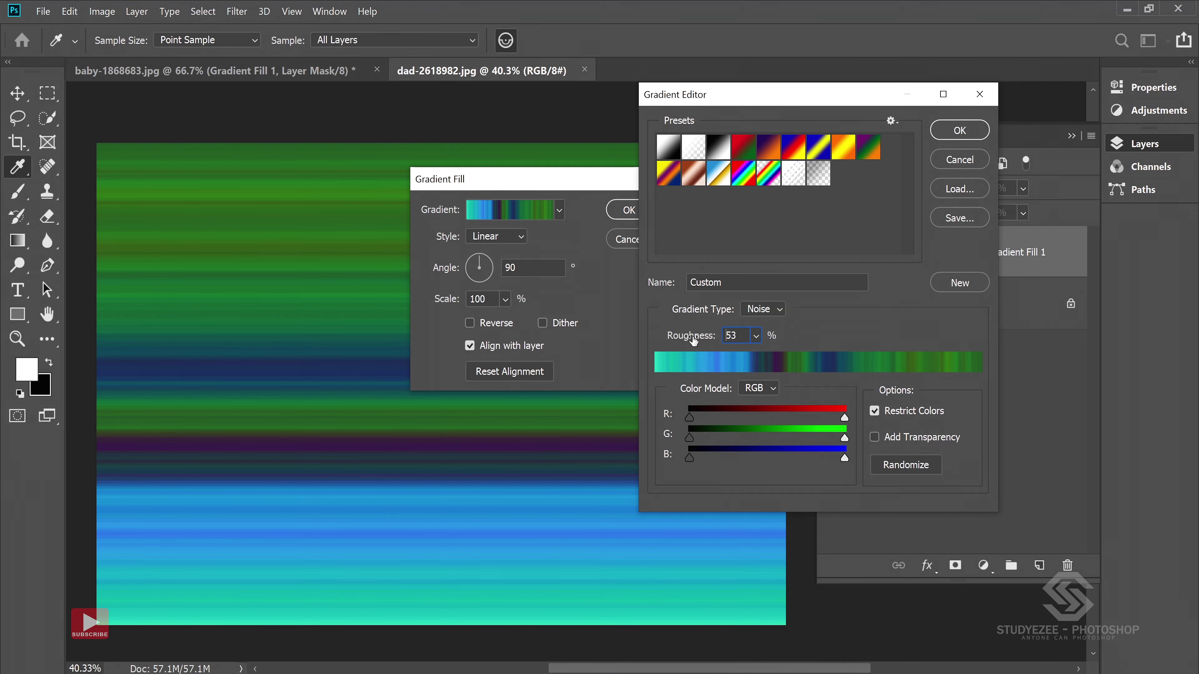
left_click_drag(699, 339, 815, 339)
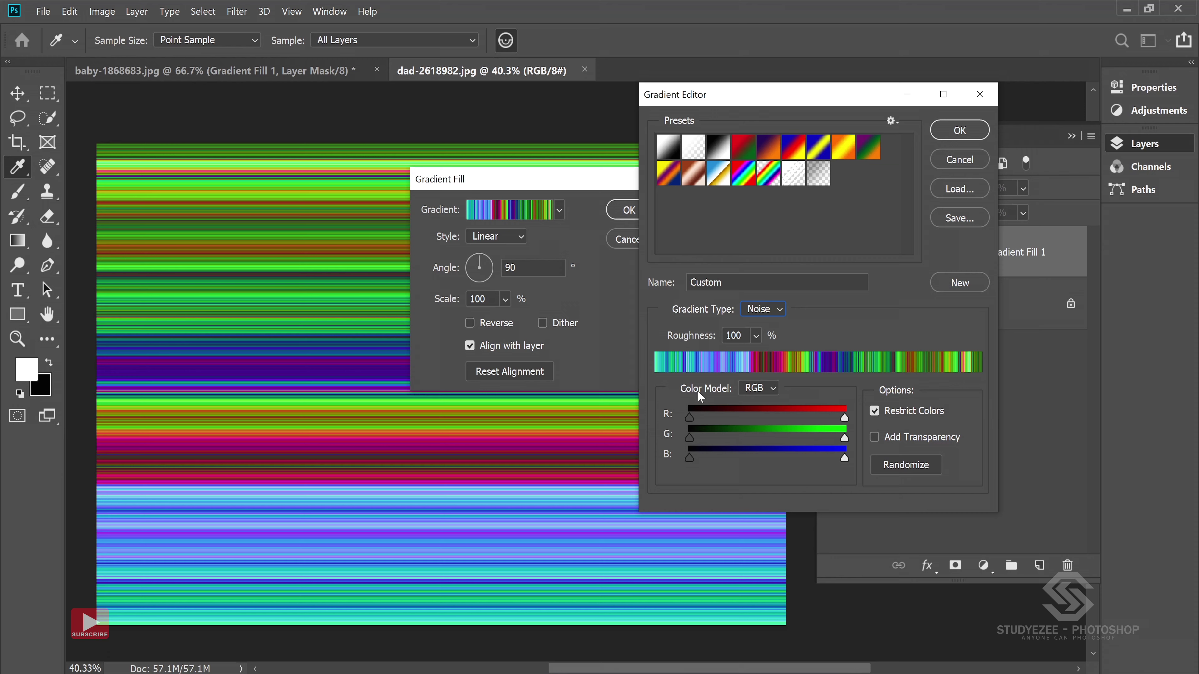
left_click(757, 388)
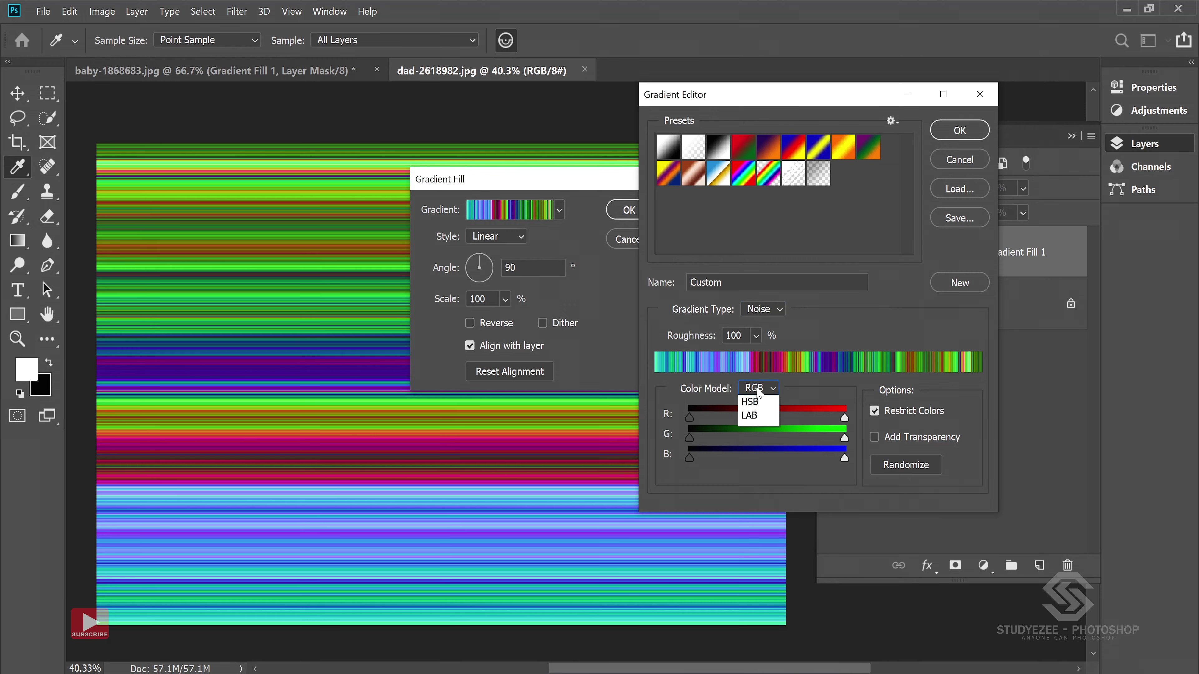
left_click(757, 418)
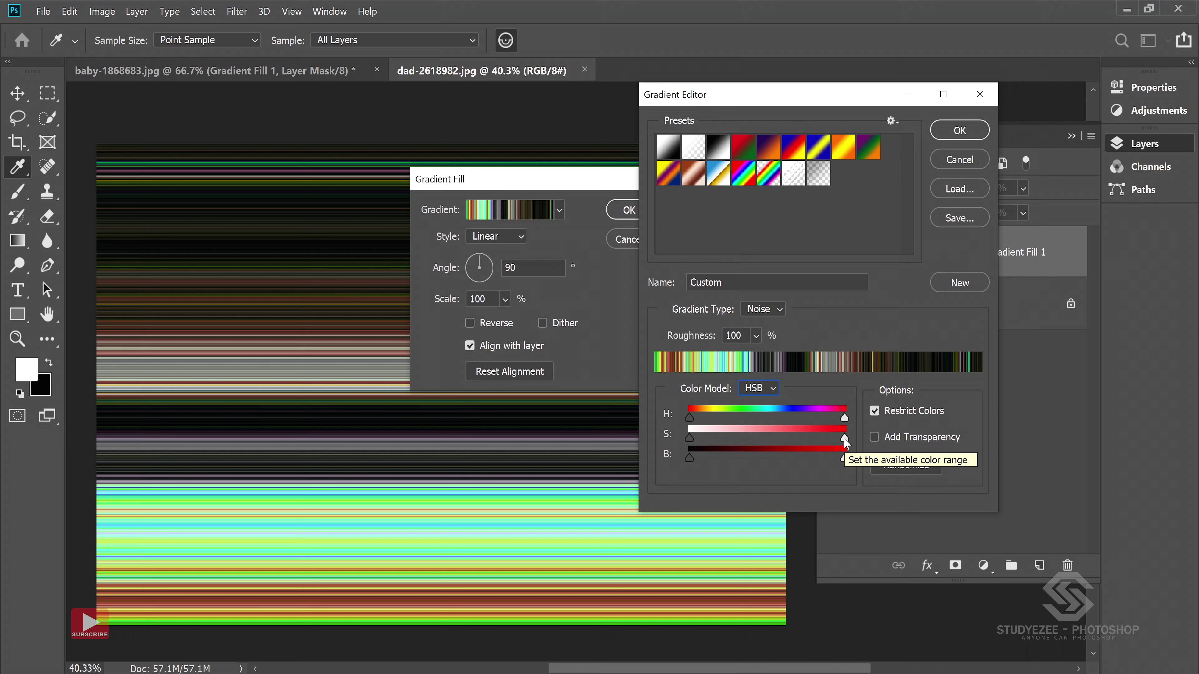
left_click_drag(844, 439, 682, 440)
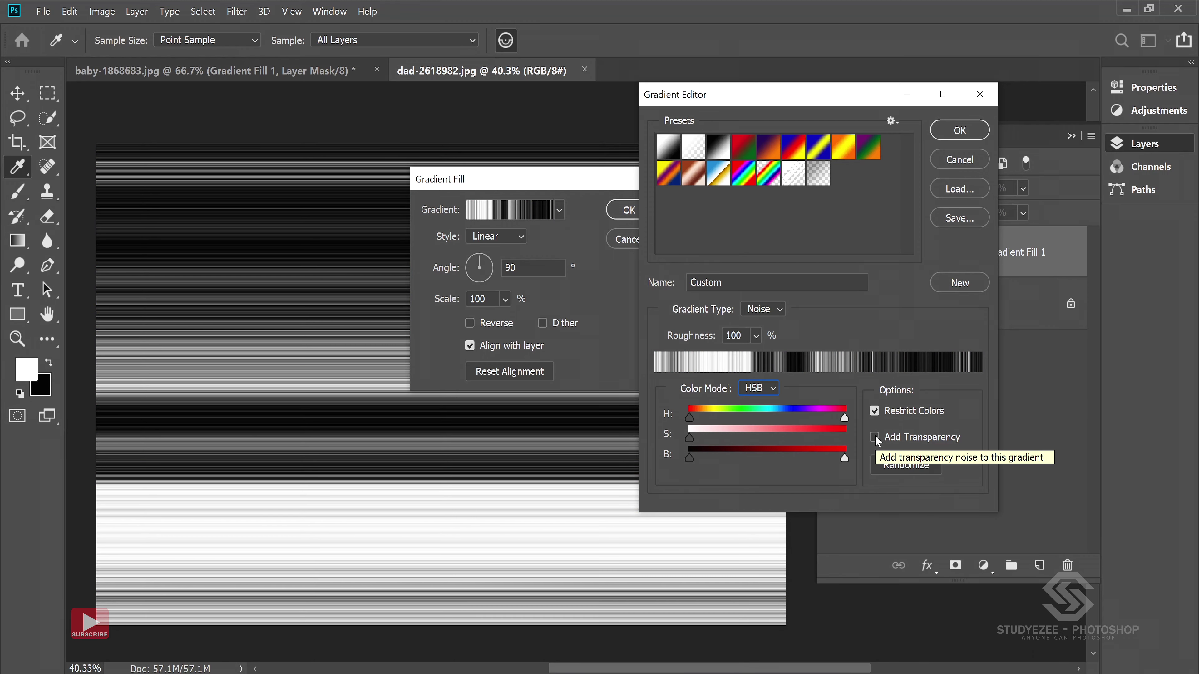
left_click(874, 437)
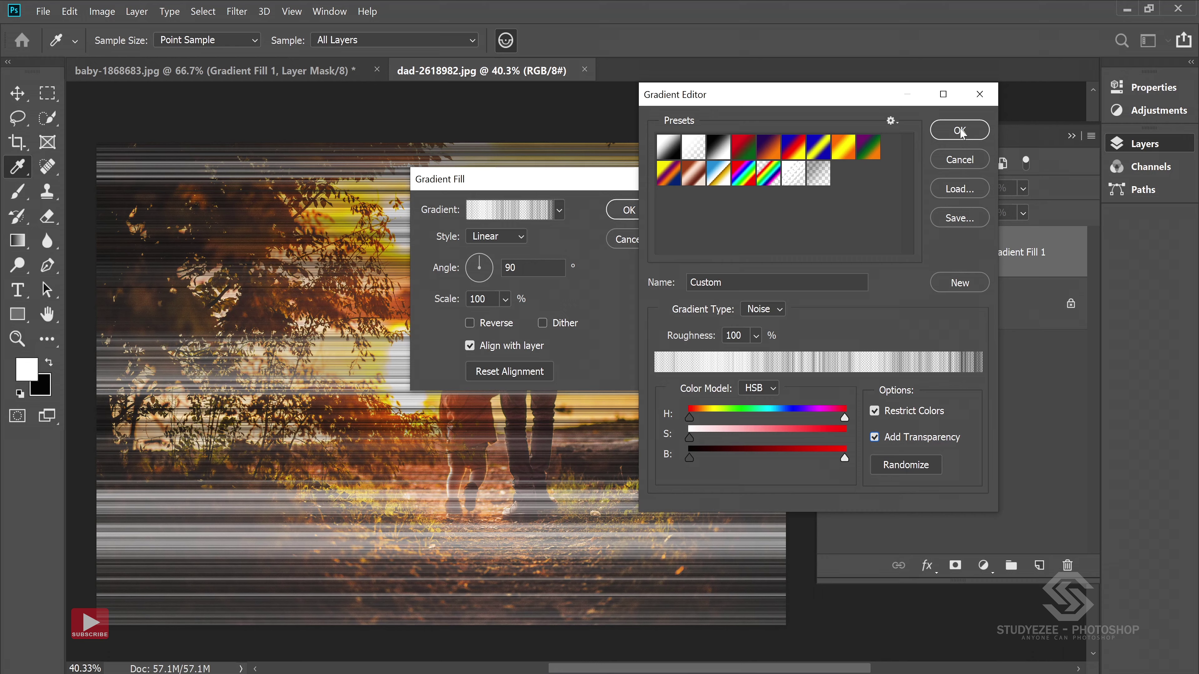
left_click(960, 131)
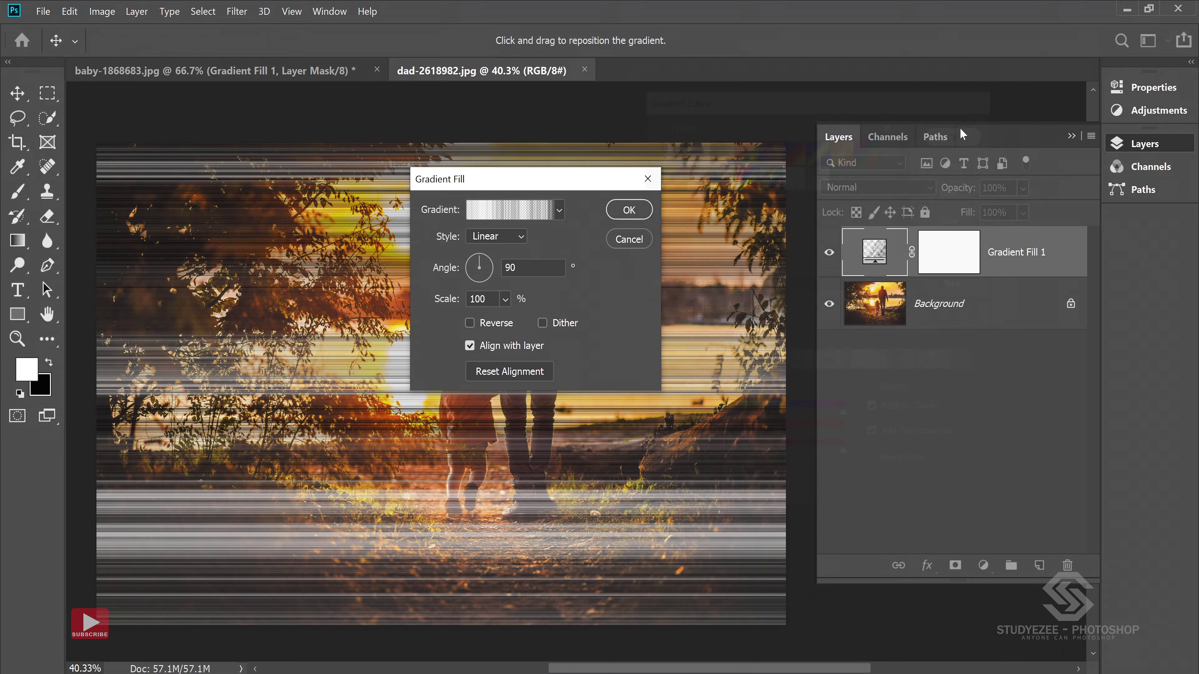
Switch the noise gradient to Angle style, centre the rays on the sun, and apply the fill.
left_click(502, 233)
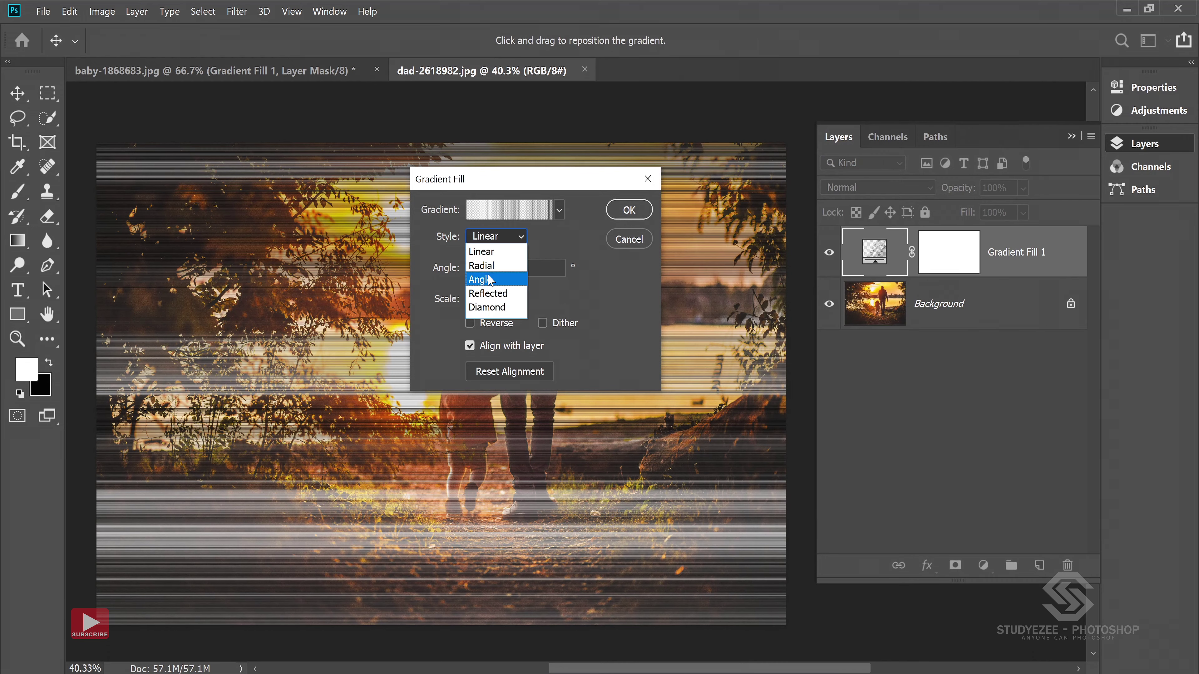
left_click(491, 279)
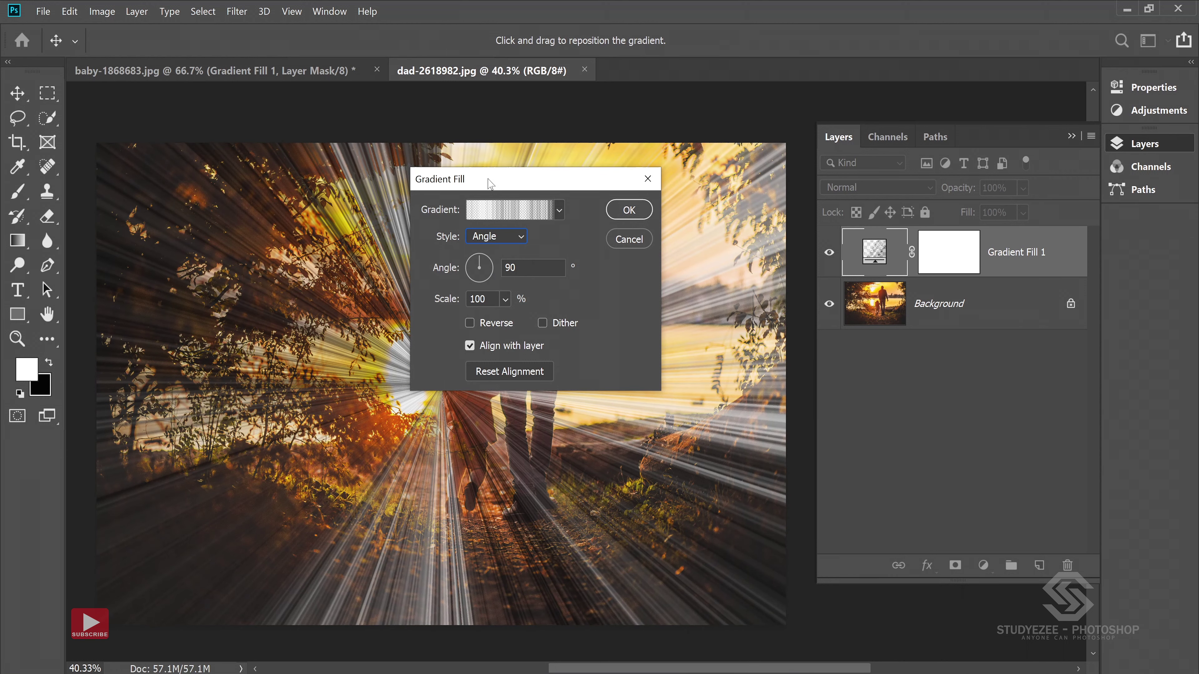
mouse_move(489, 185)
left_mouse_down()
mouse_move(739, 187)
mouse_move(854, 172)
left_mouse_up()
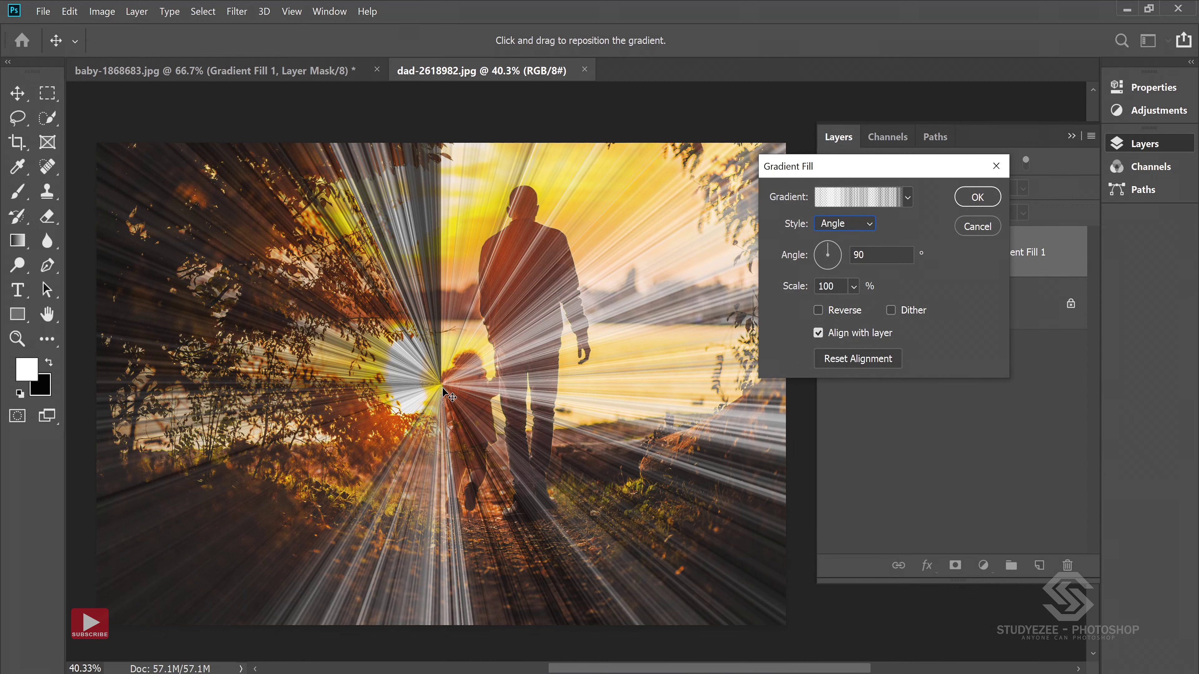
left_click_drag(441, 357, 415, 238)
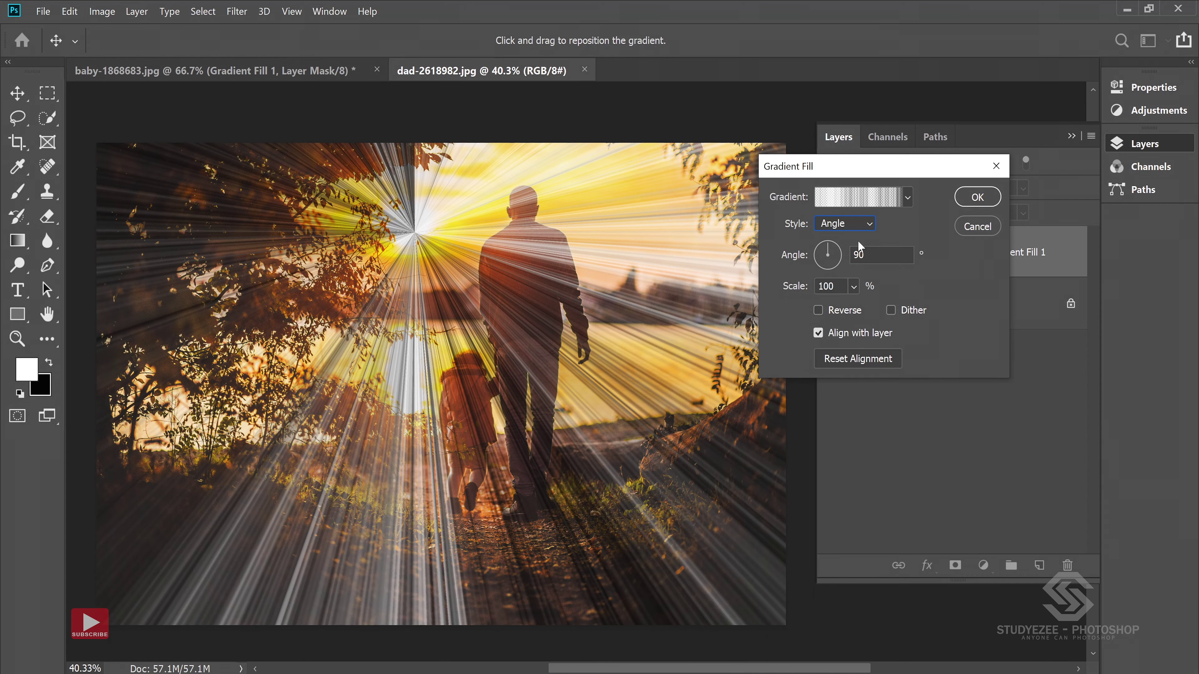
left_click(977, 197)
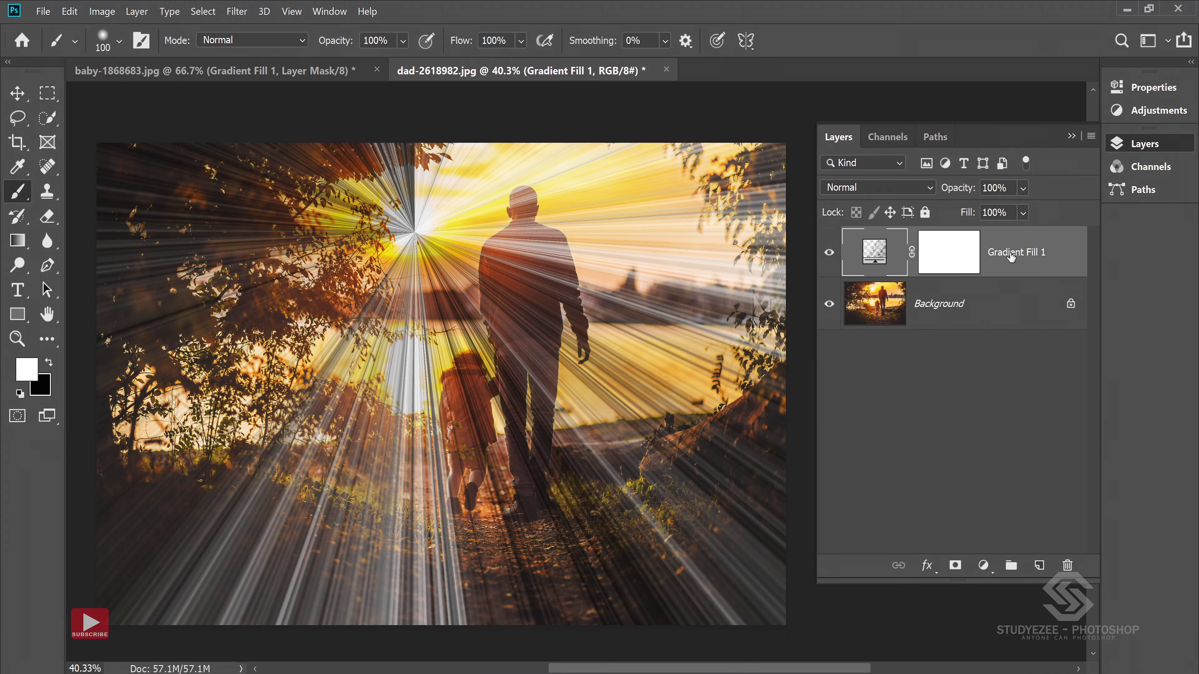
Set Gradient Fill 1 to Soft Light at 70% opacity and target its layer mask.
left_click(891, 191)
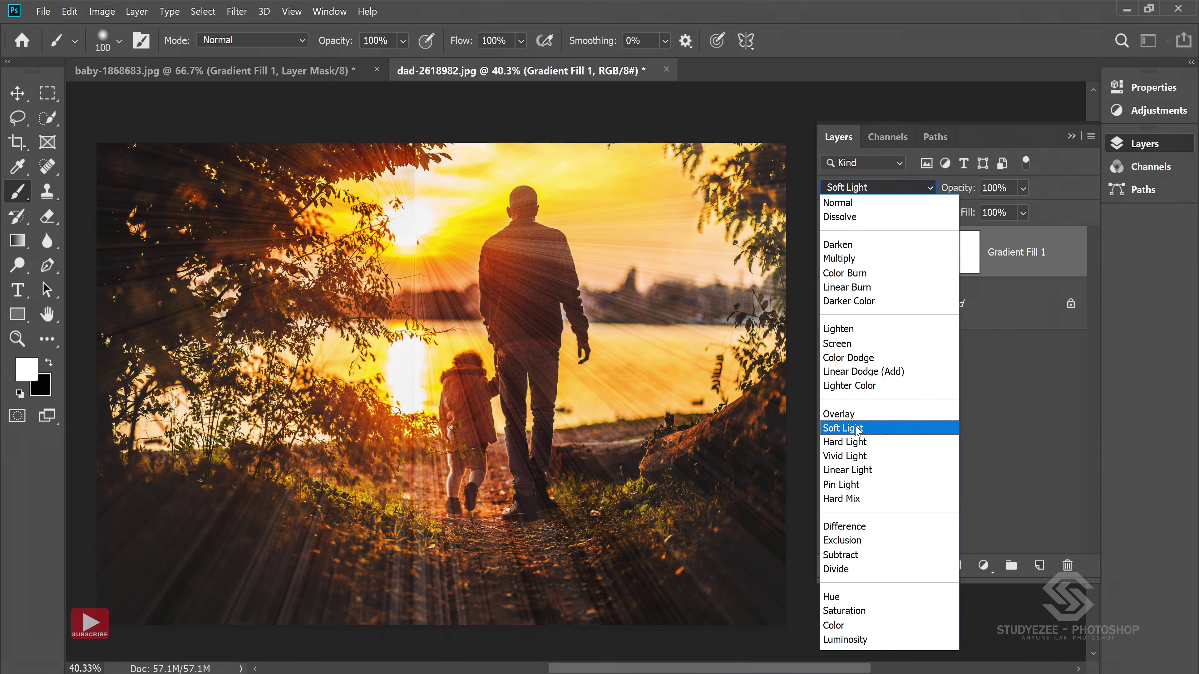
left_click(857, 428)
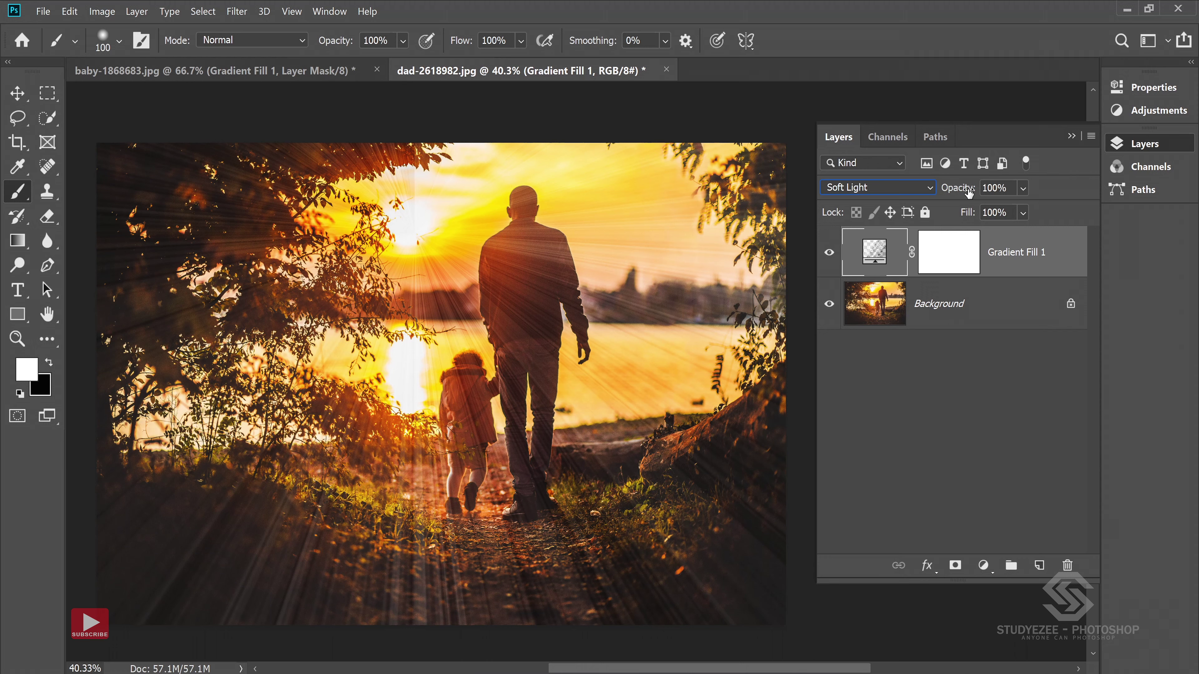
double_click(1000, 188)
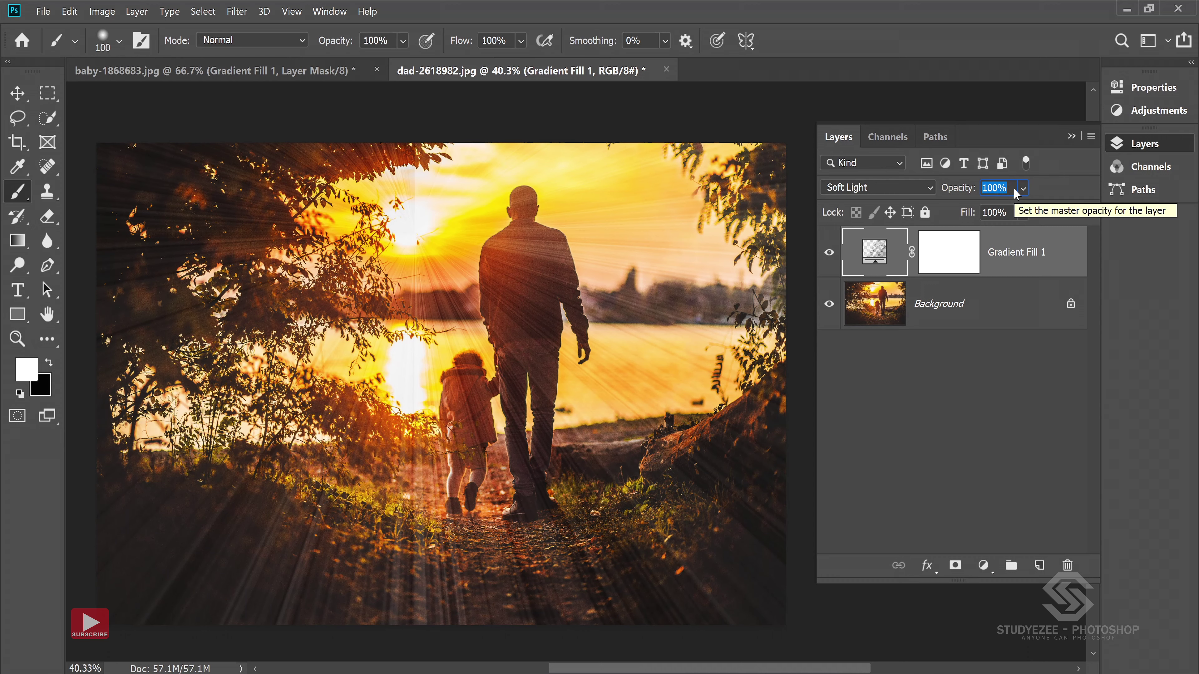
type("70")
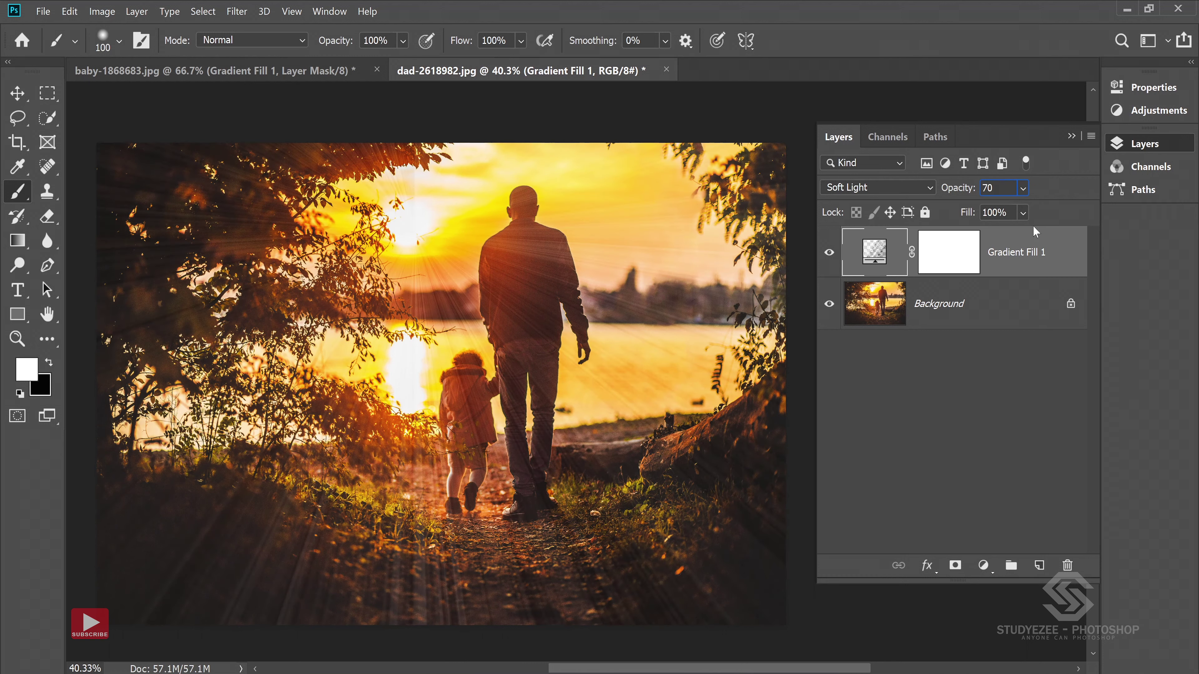
left_click(945, 251)
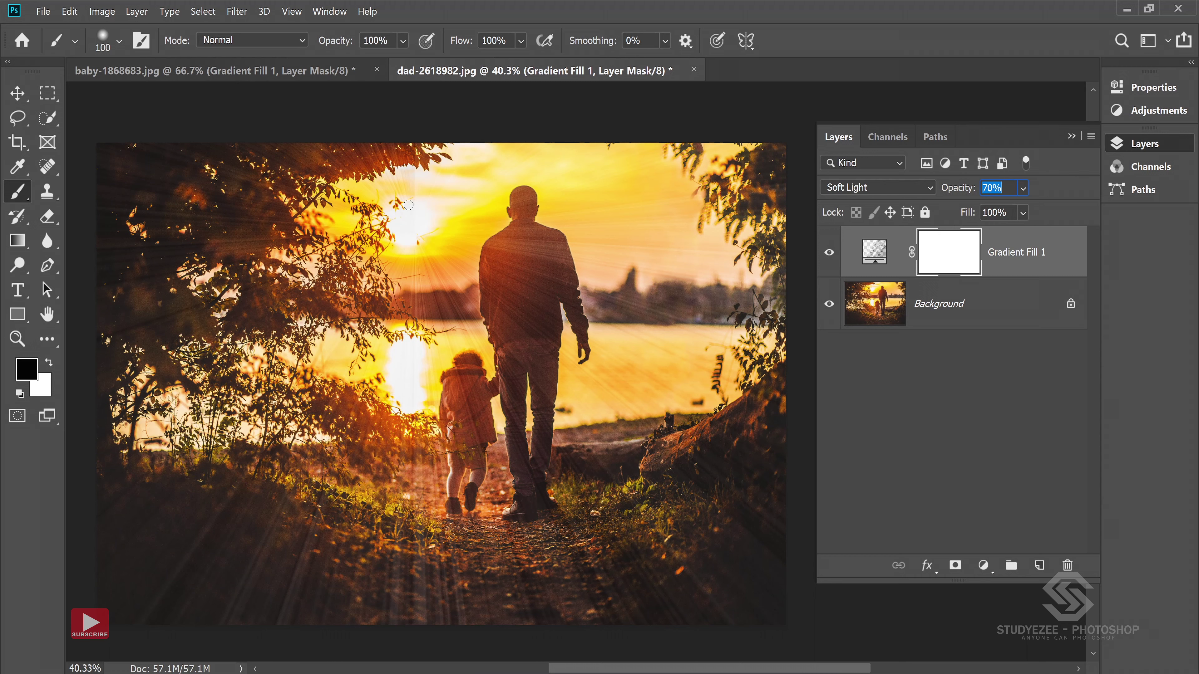
Paint black on the Gradient Fill 1 mask to hide rays over the man's head, back and legs.
left_click(426, 234)
left_click_drag(522, 196, 527, 287)
key("bracketright")
key("bracketright")
key("bracketright")
key("bracketright")
key("bracketleft")
key("bracketleft")
mouse_move(526, 271)
left_mouse_down()
mouse_move(523, 213)
mouse_move(534, 277)
left_mouse_up()
key("bracketleft")
key("bracketleft")
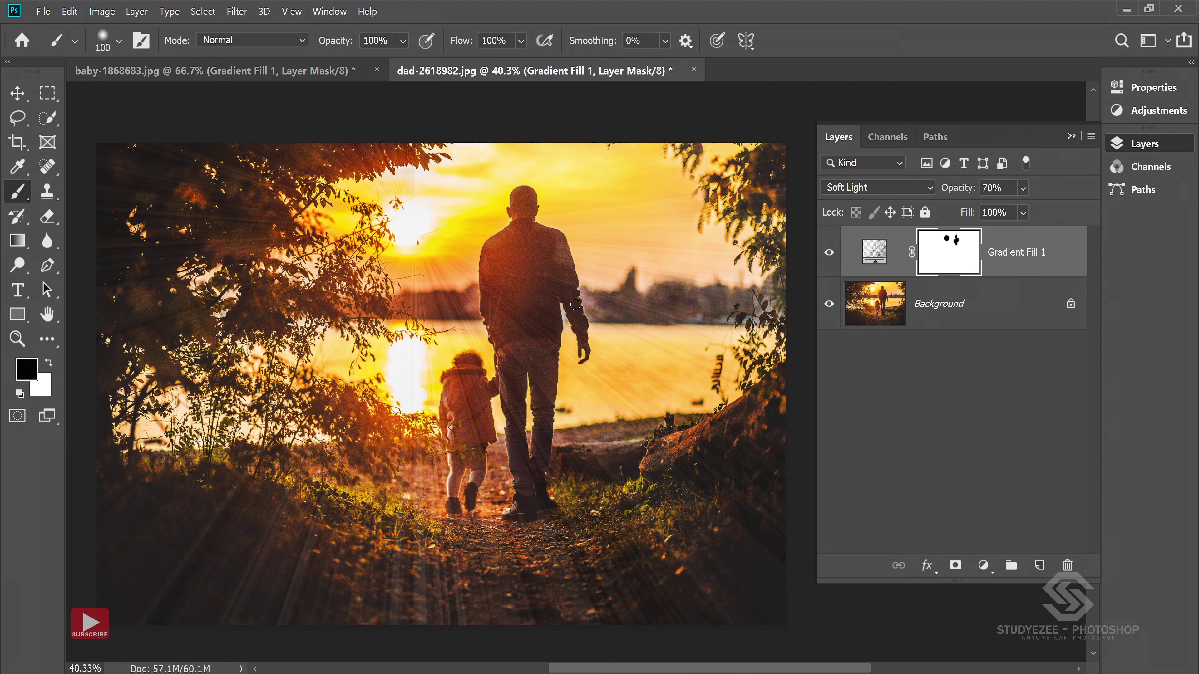
left_click_drag(538, 265, 522, 318)
key("bracketright")
left_click_drag(545, 359, 531, 508)
Mask the rays off the child with a smaller brush.
key("bracketleft")
key("bracketleft")
key("bracketleft")
left_click_drag(467, 364, 472, 502)
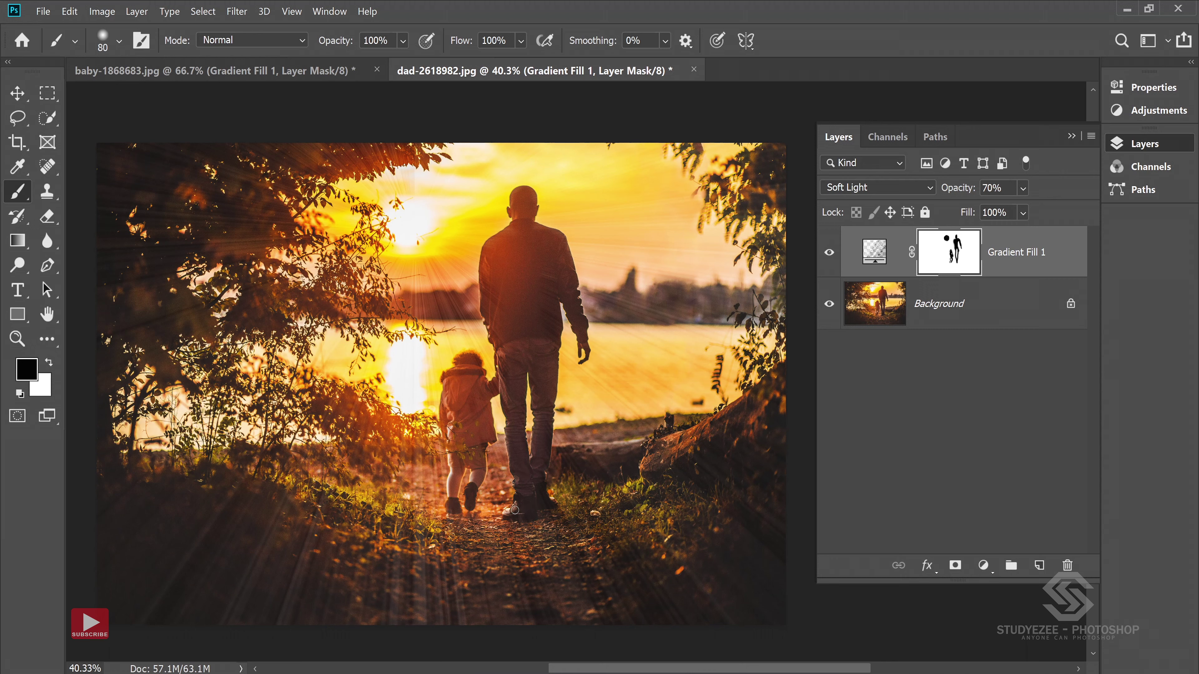
key("bracketright")
key("bracketright")
key("bracketright")
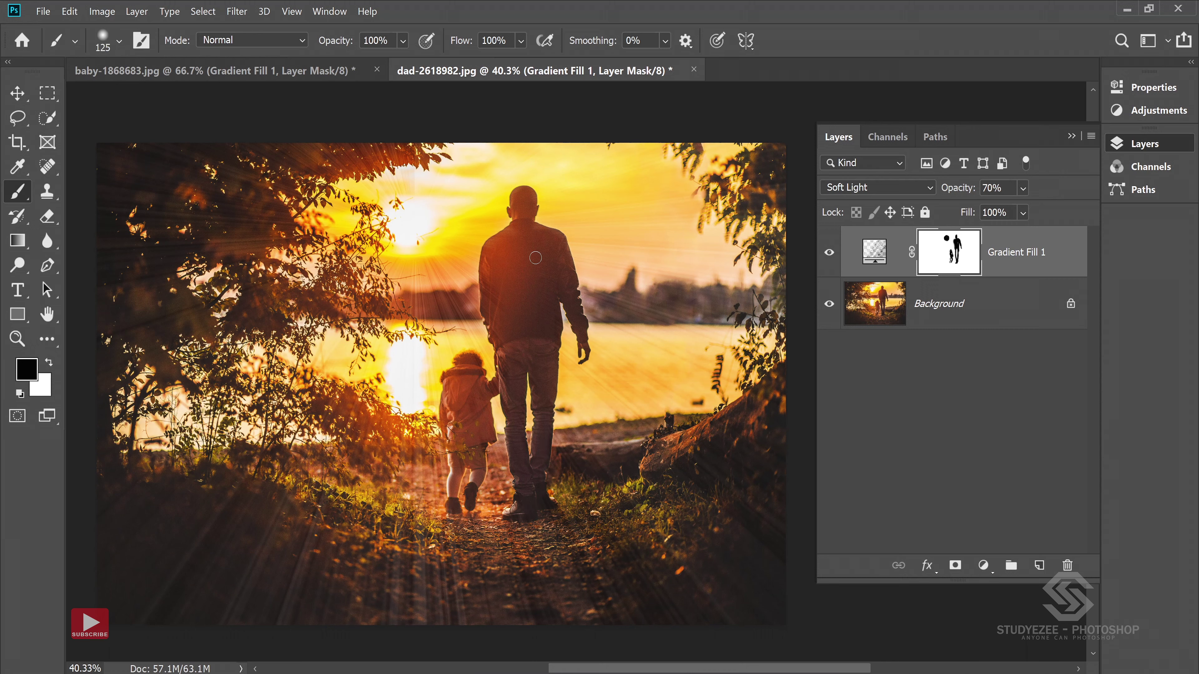